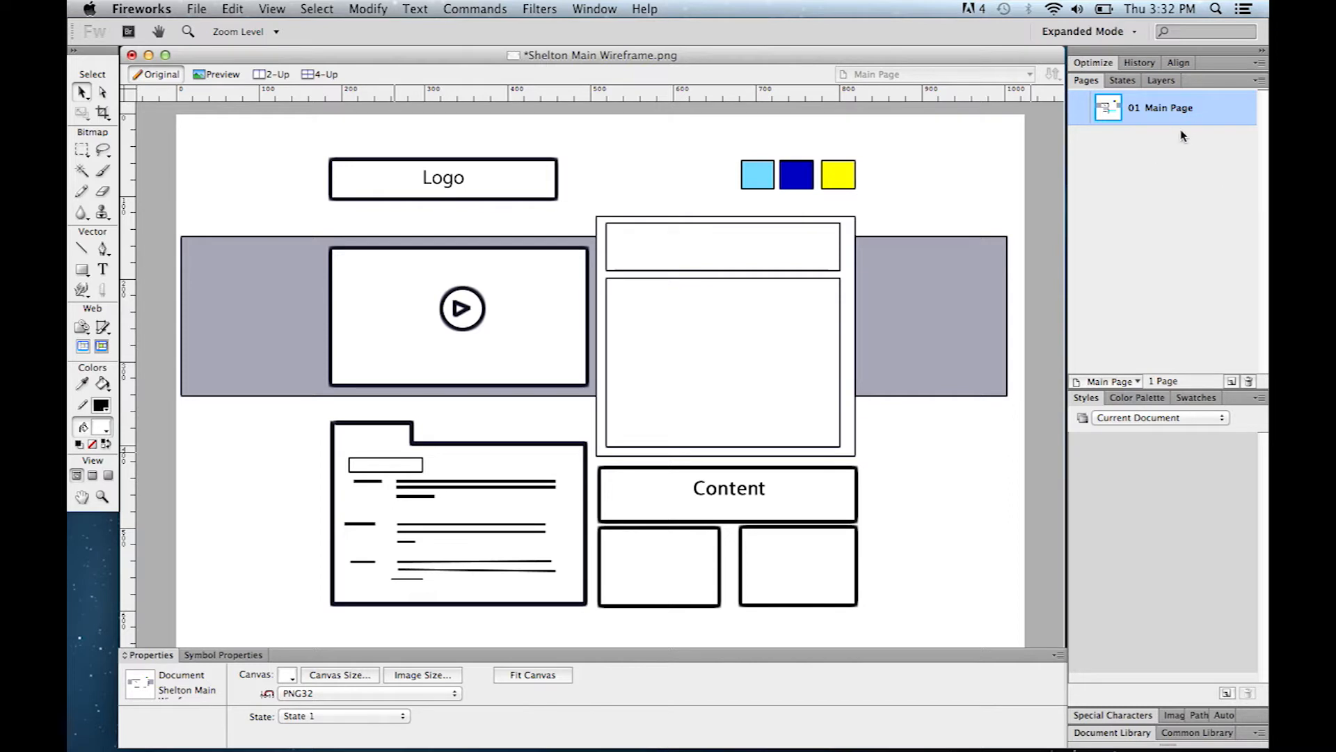
Add a new page to the wireframe document and name it Content.
click(1156, 82)
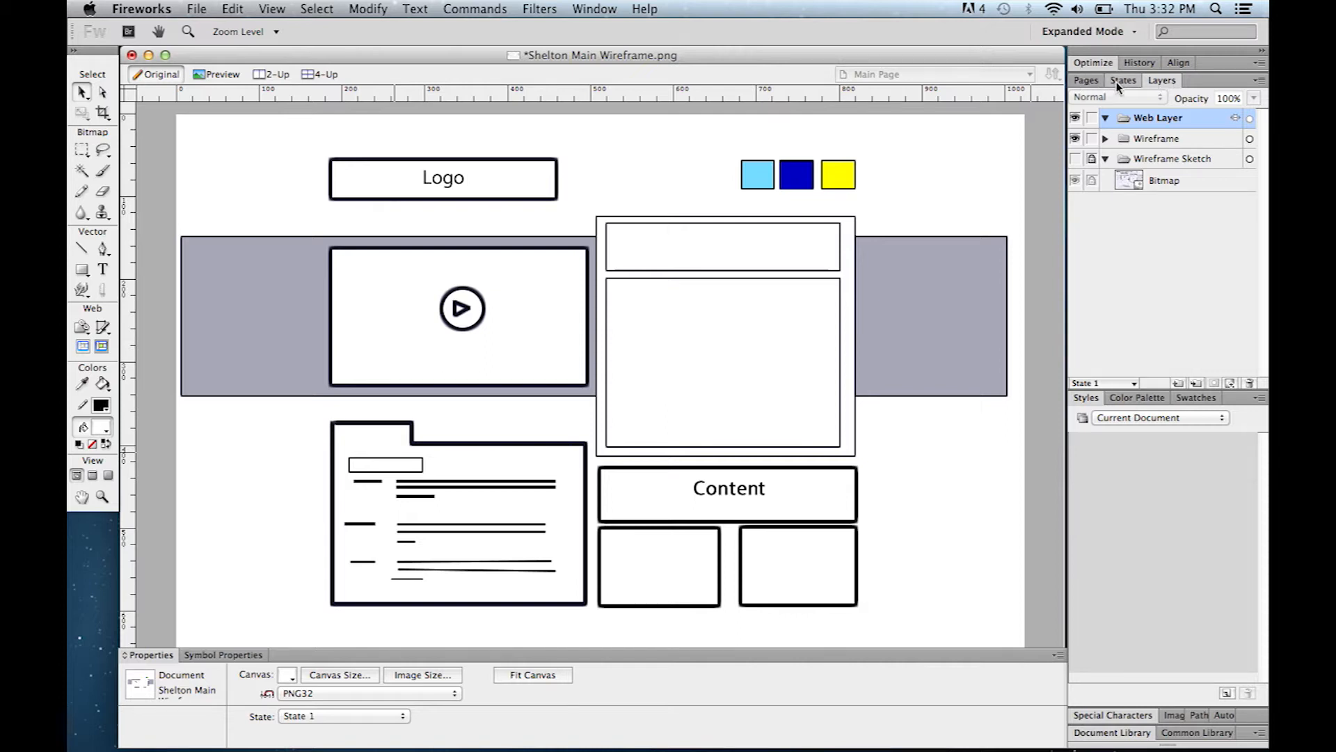
click(1087, 80)
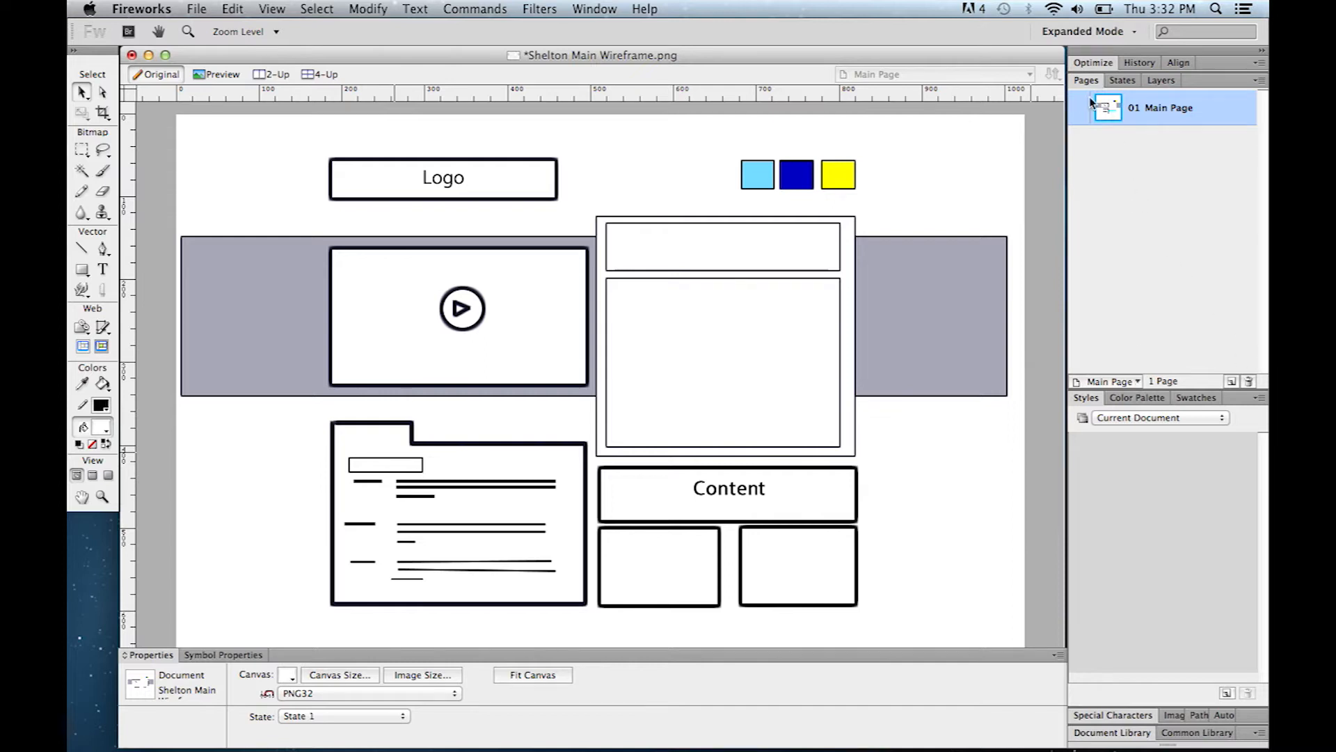
click(1234, 383)
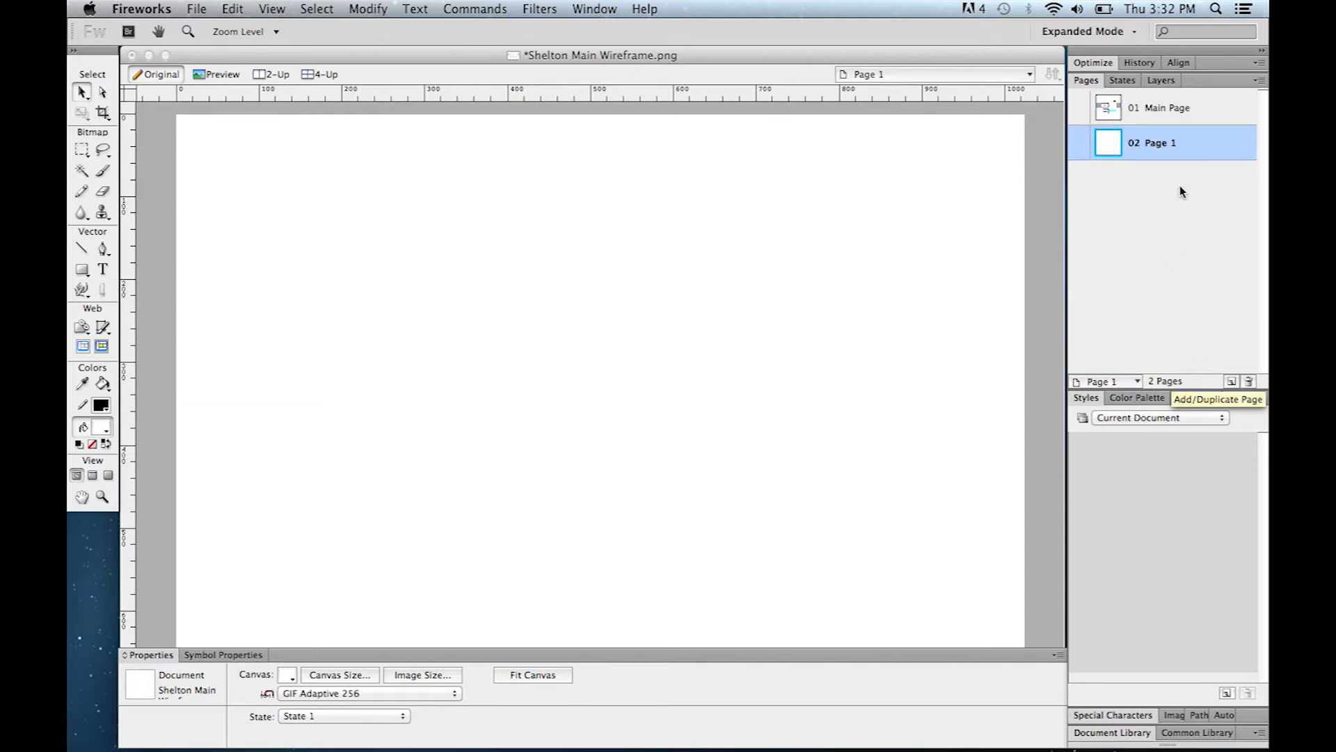
double_click(1161, 147)
text(Content)
key(Return)
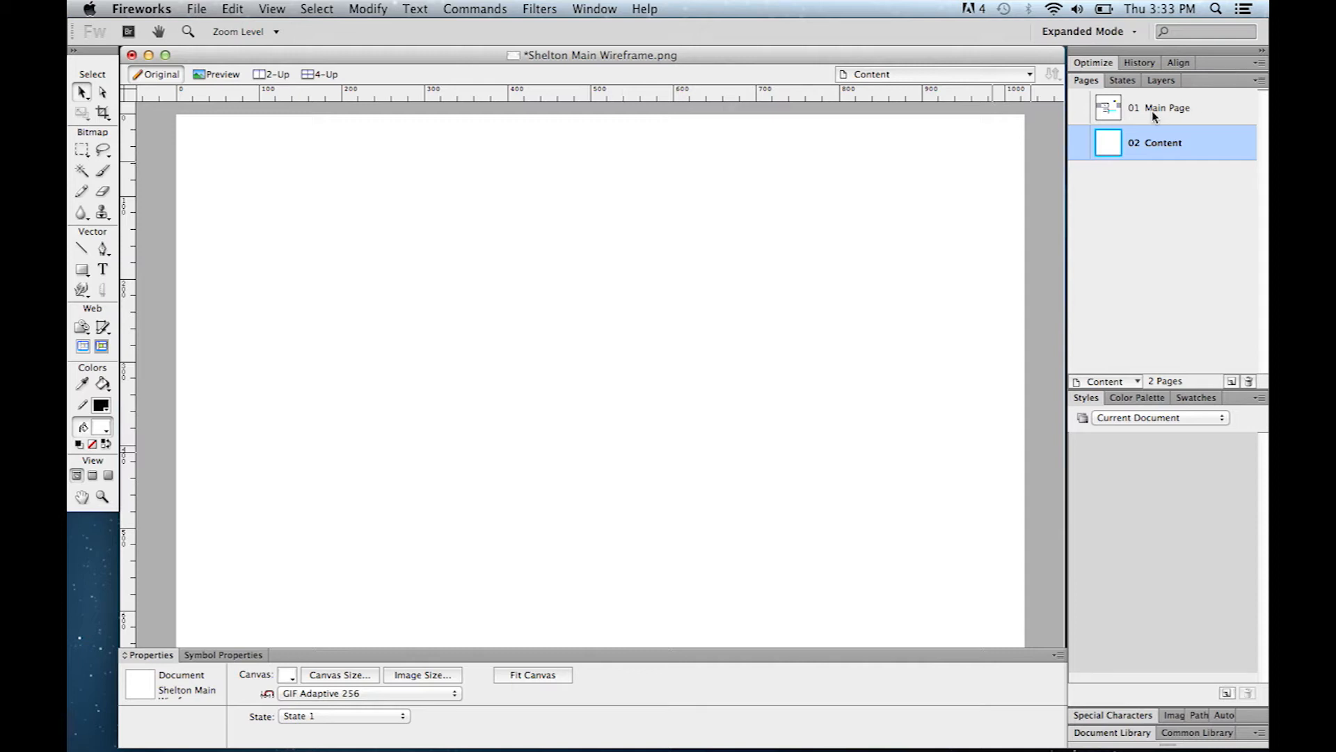
Compare the layouts of the Main Page and the Content page by switching between them.
mouse_move(727, 741)
click(867, 713)
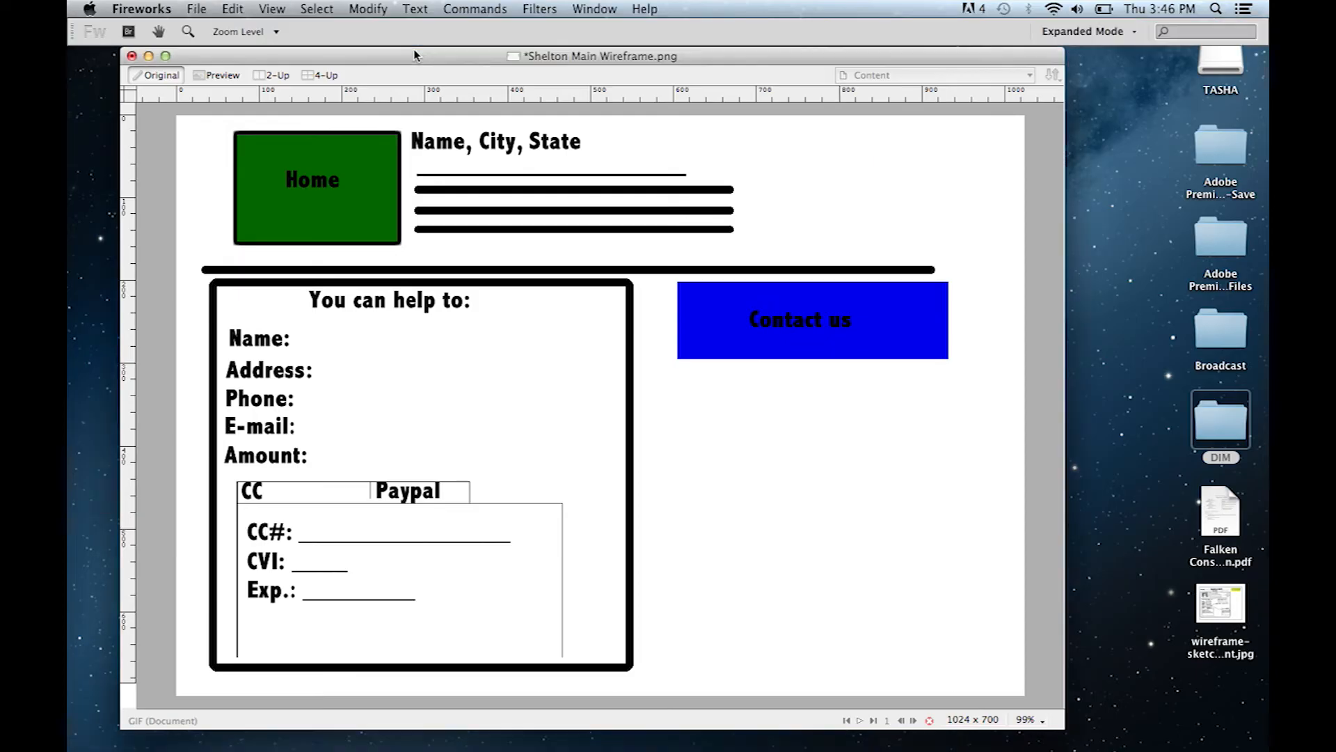
click(413, 55)
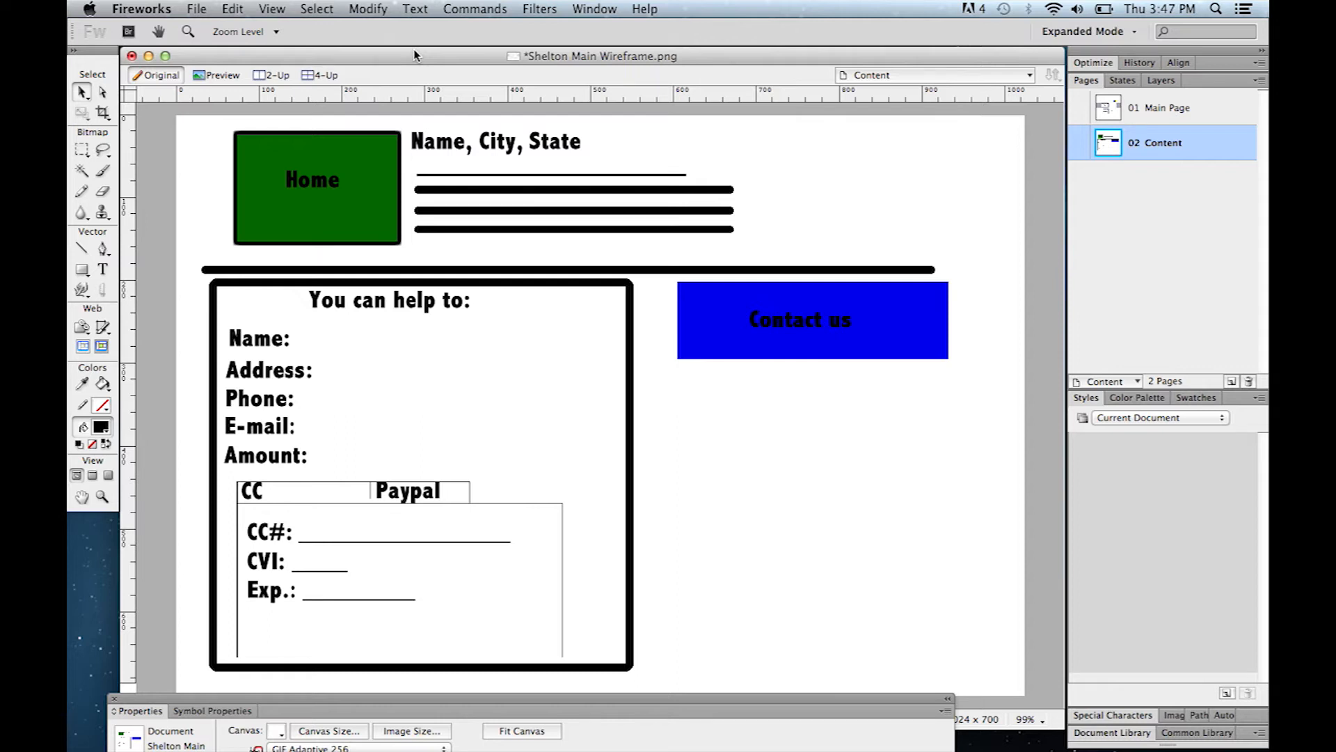
click(1181, 121)
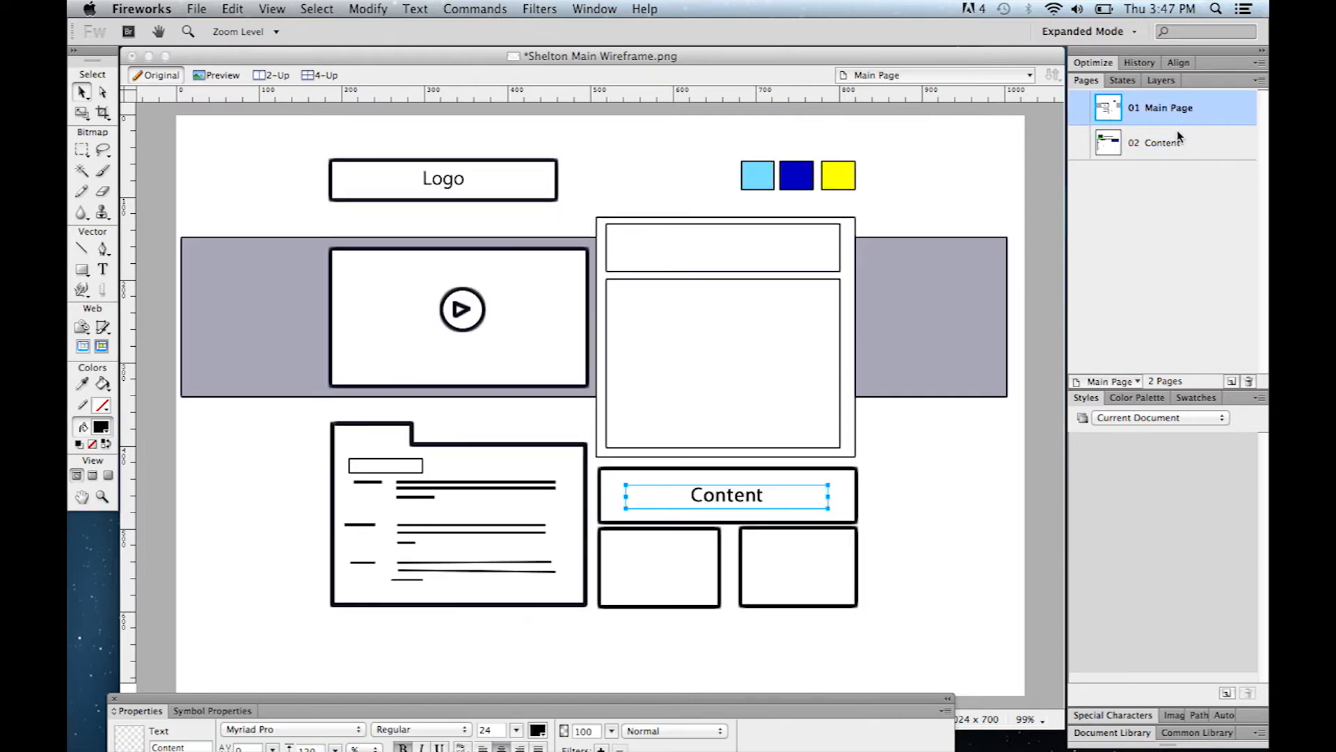
click(1176, 140)
click(1174, 120)
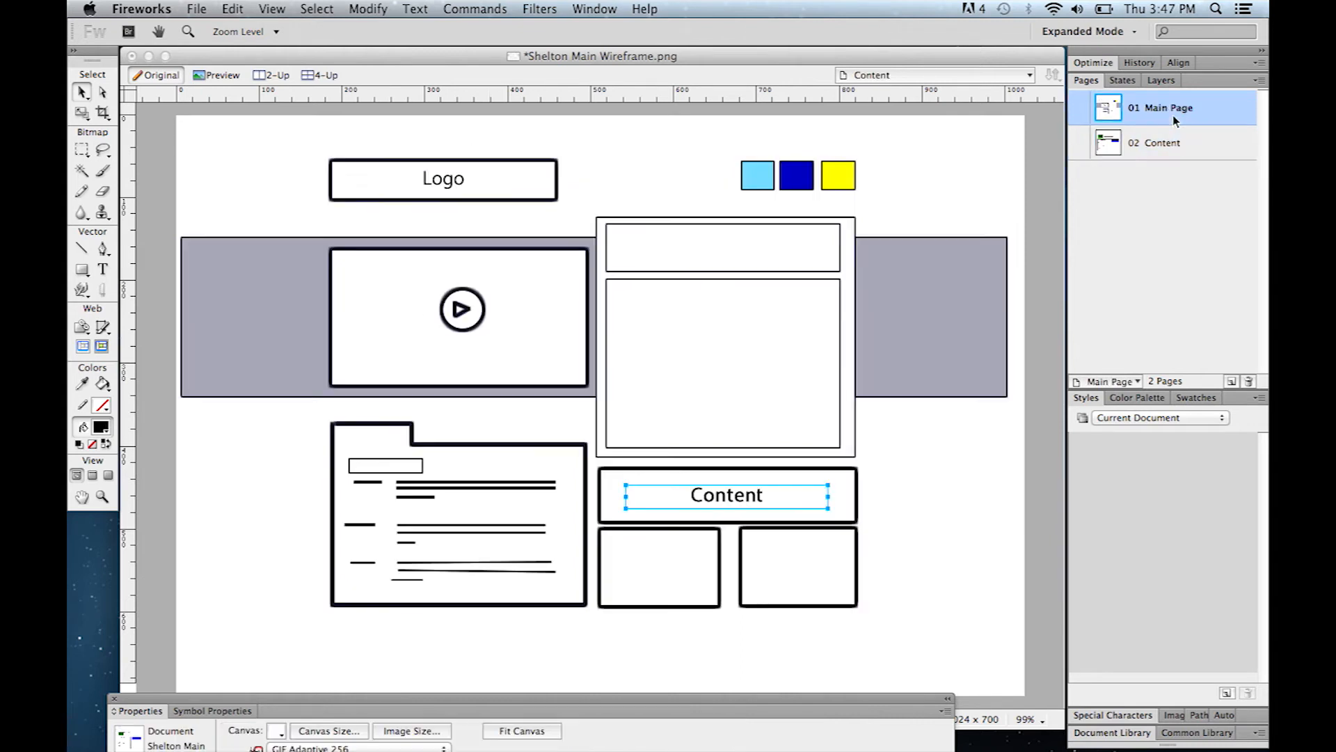
click(1166, 143)
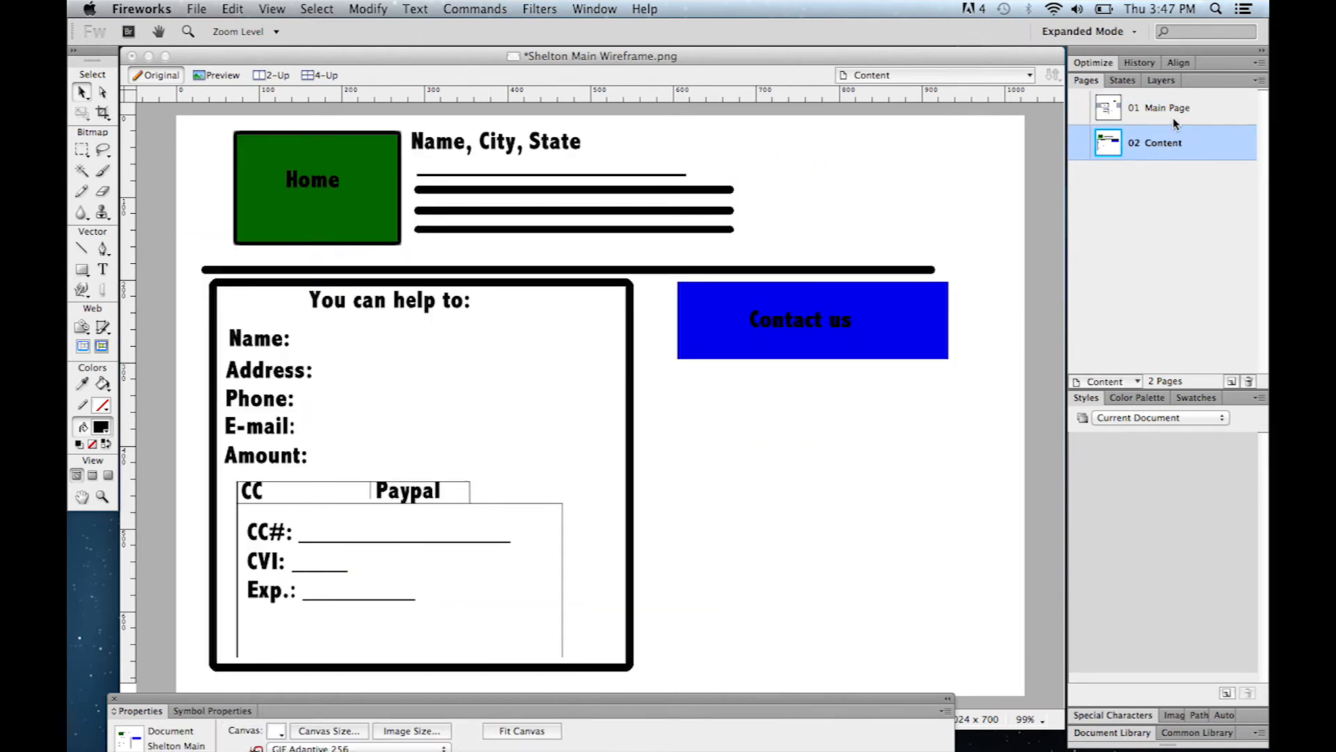
click(1172, 118)
click(1169, 144)
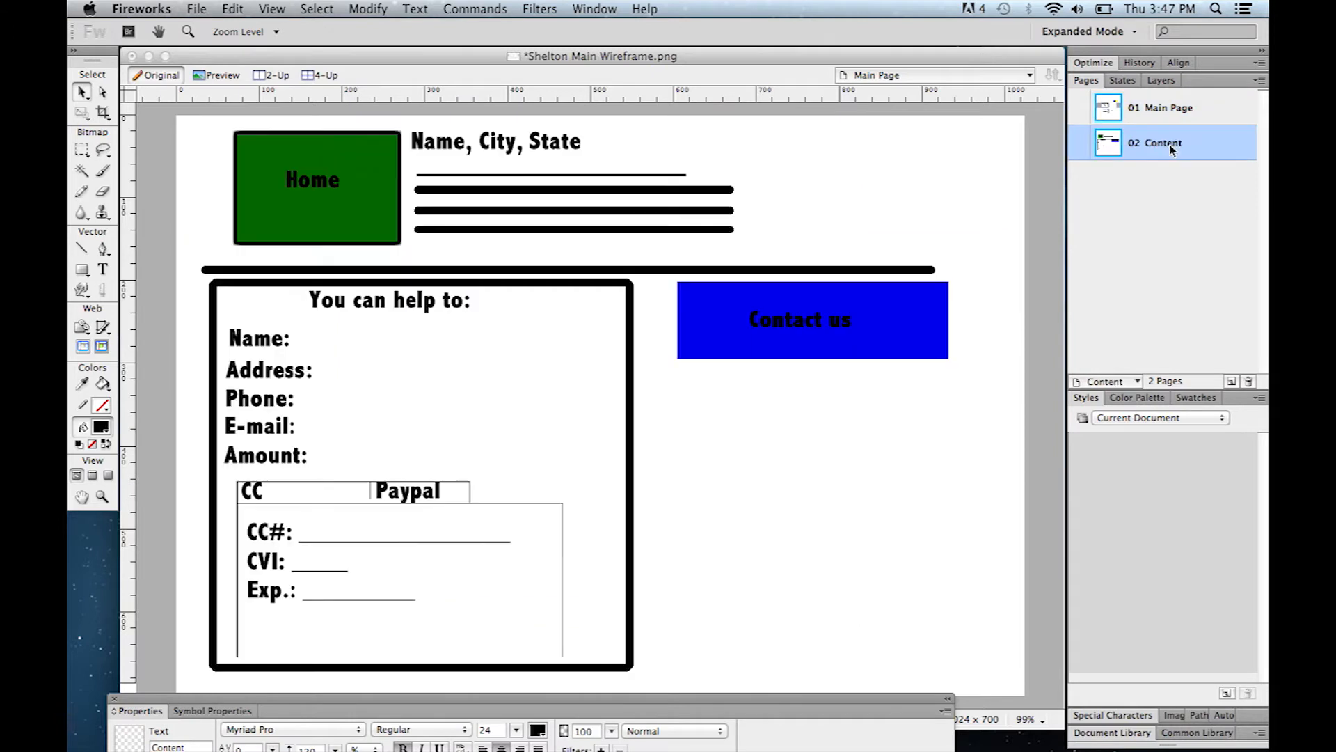
click(1173, 113)
click(1165, 144)
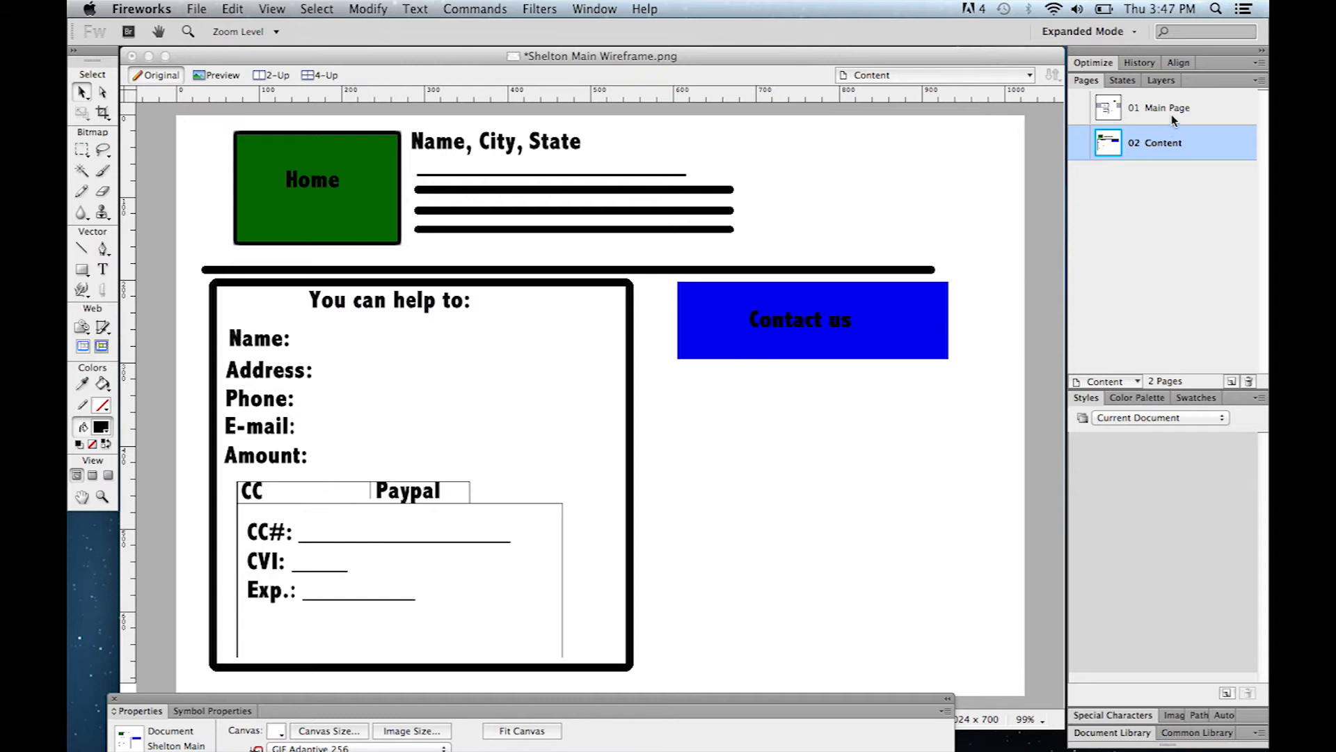
On the Main Page, draw a rectangle hotspot about 305 by 61 pixels covering the Content box.
click(1171, 114)
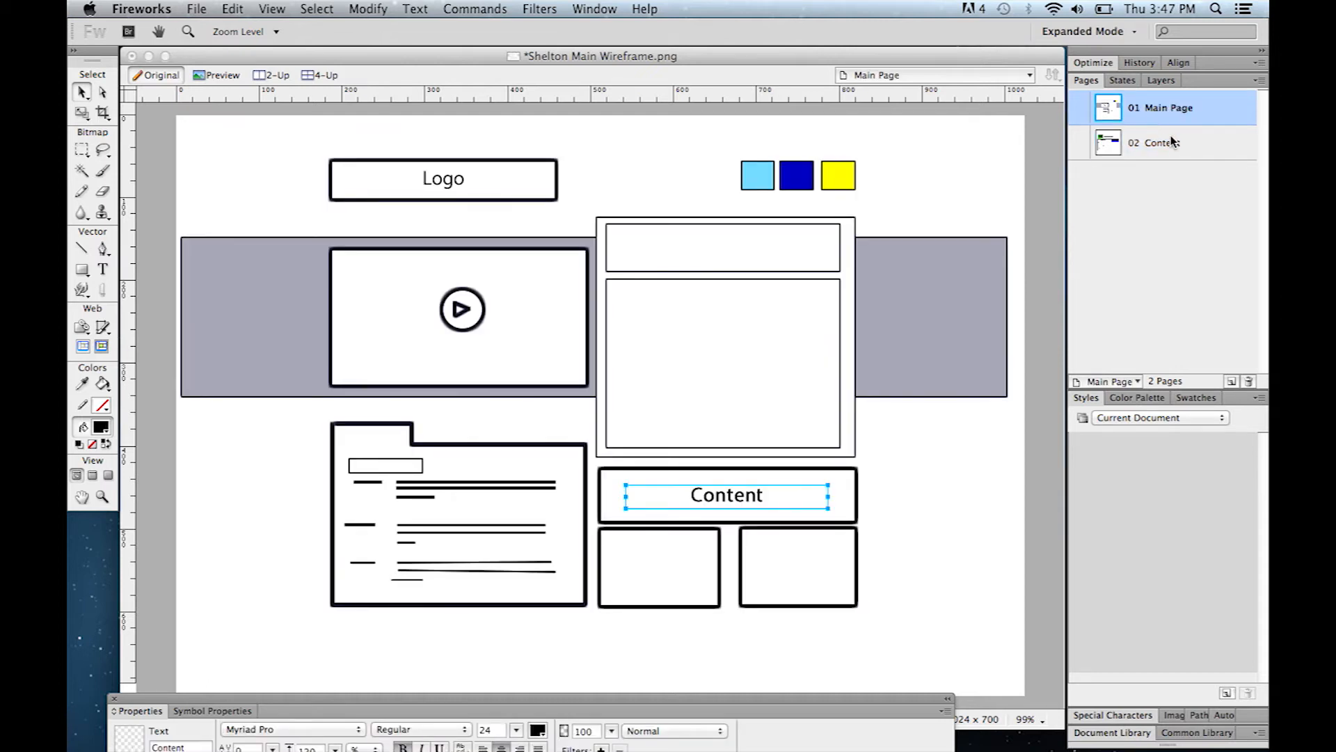
click(917, 498)
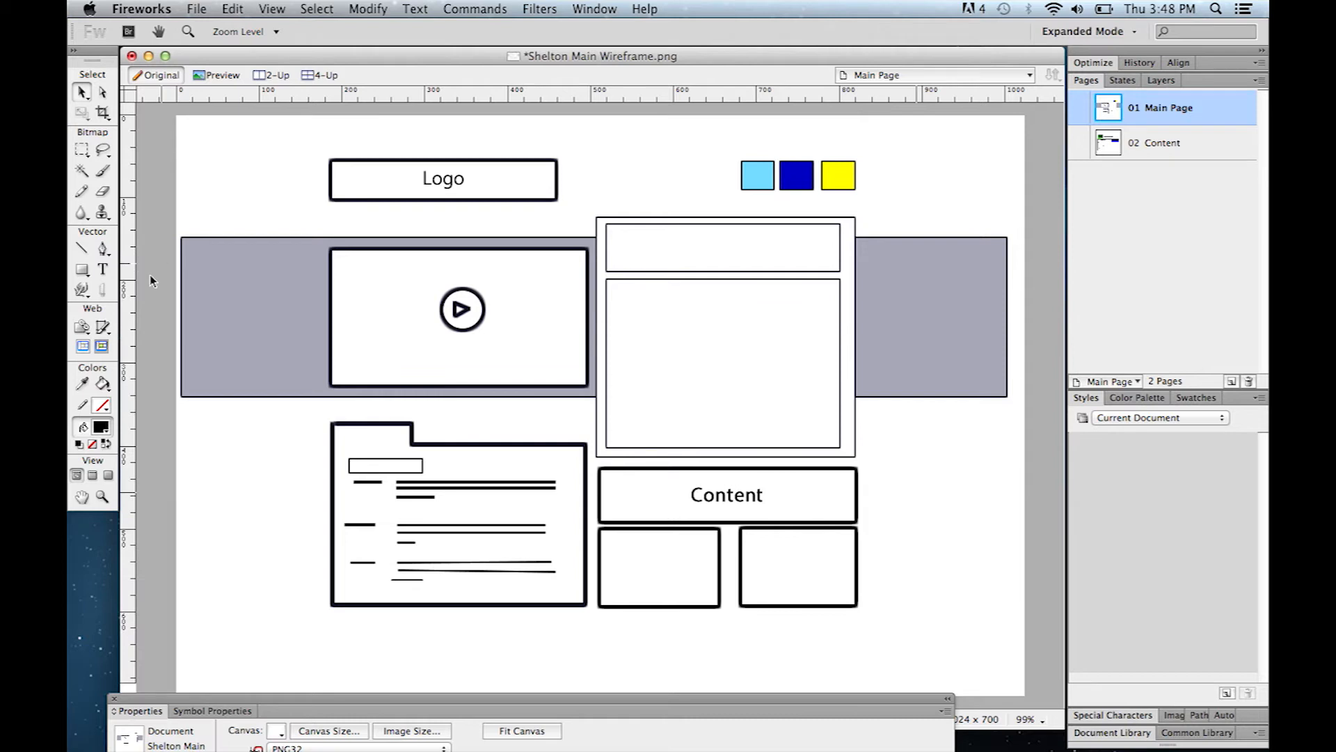
click(81, 330)
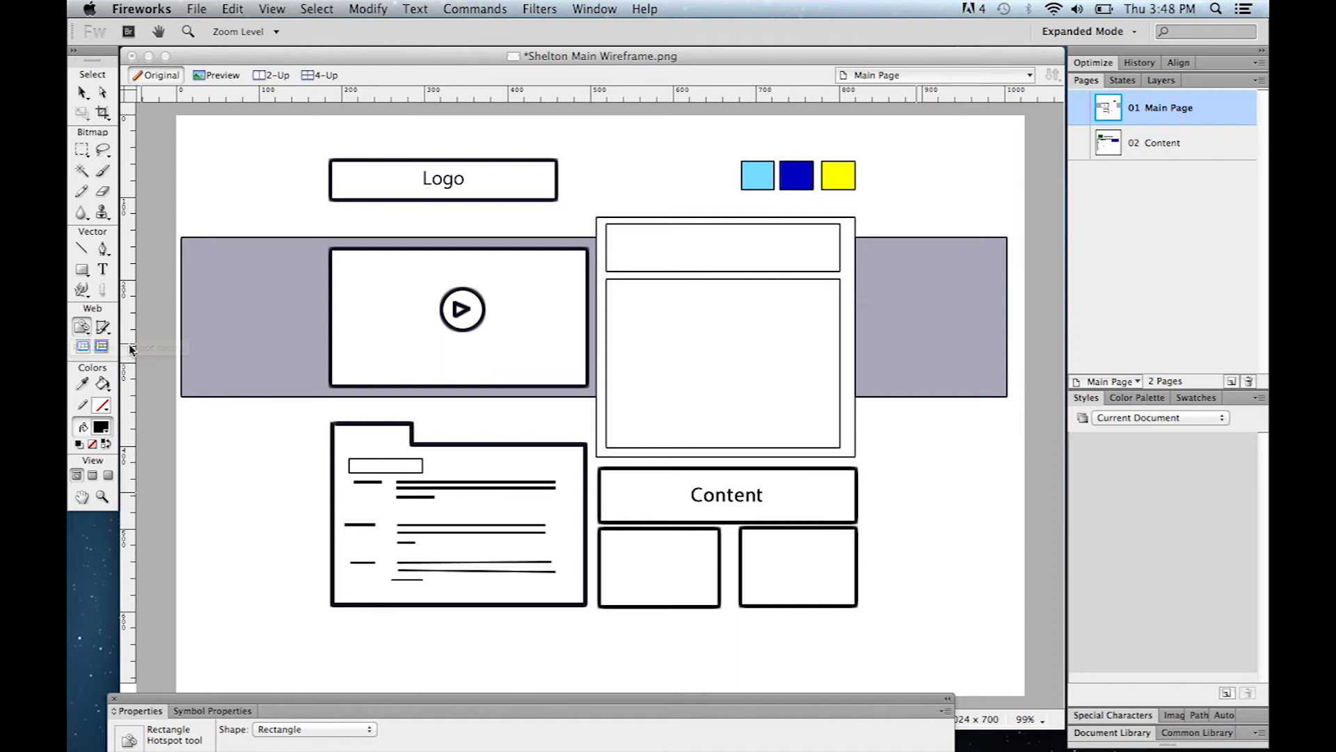
click(83, 329)
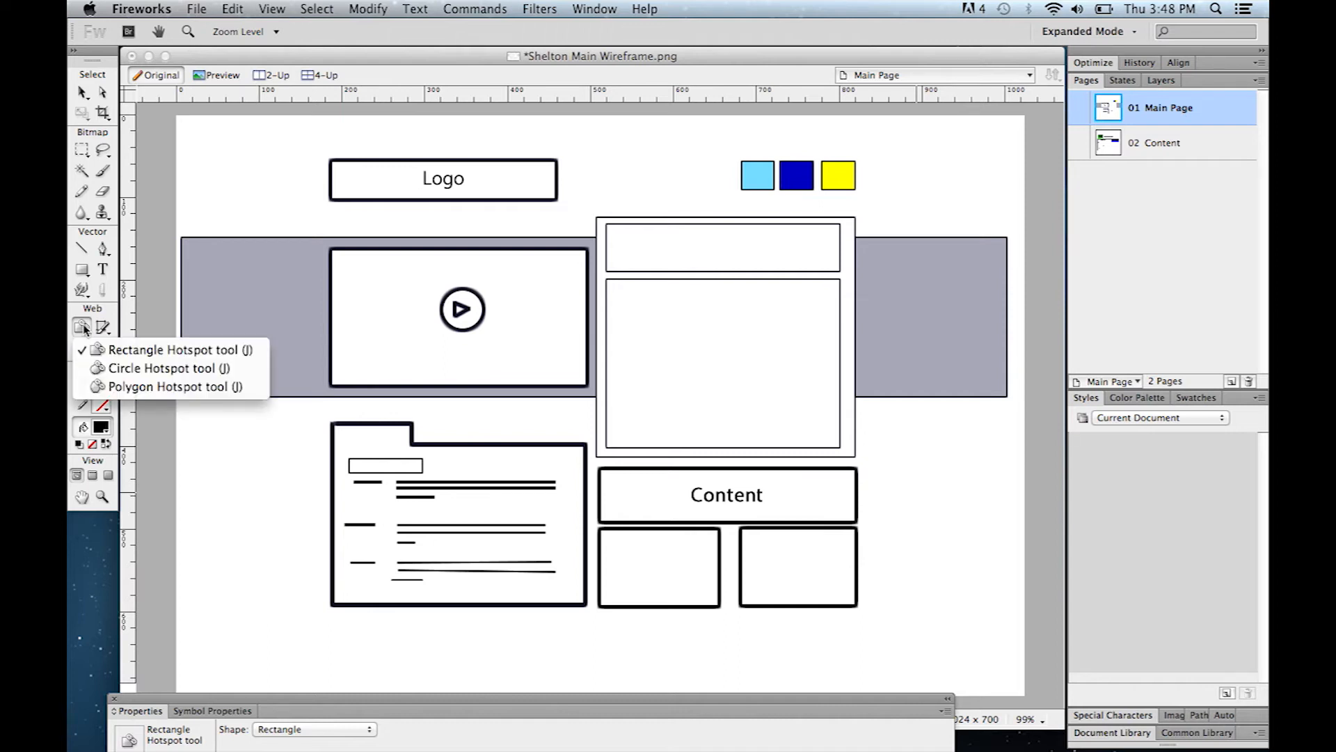
click(135, 355)
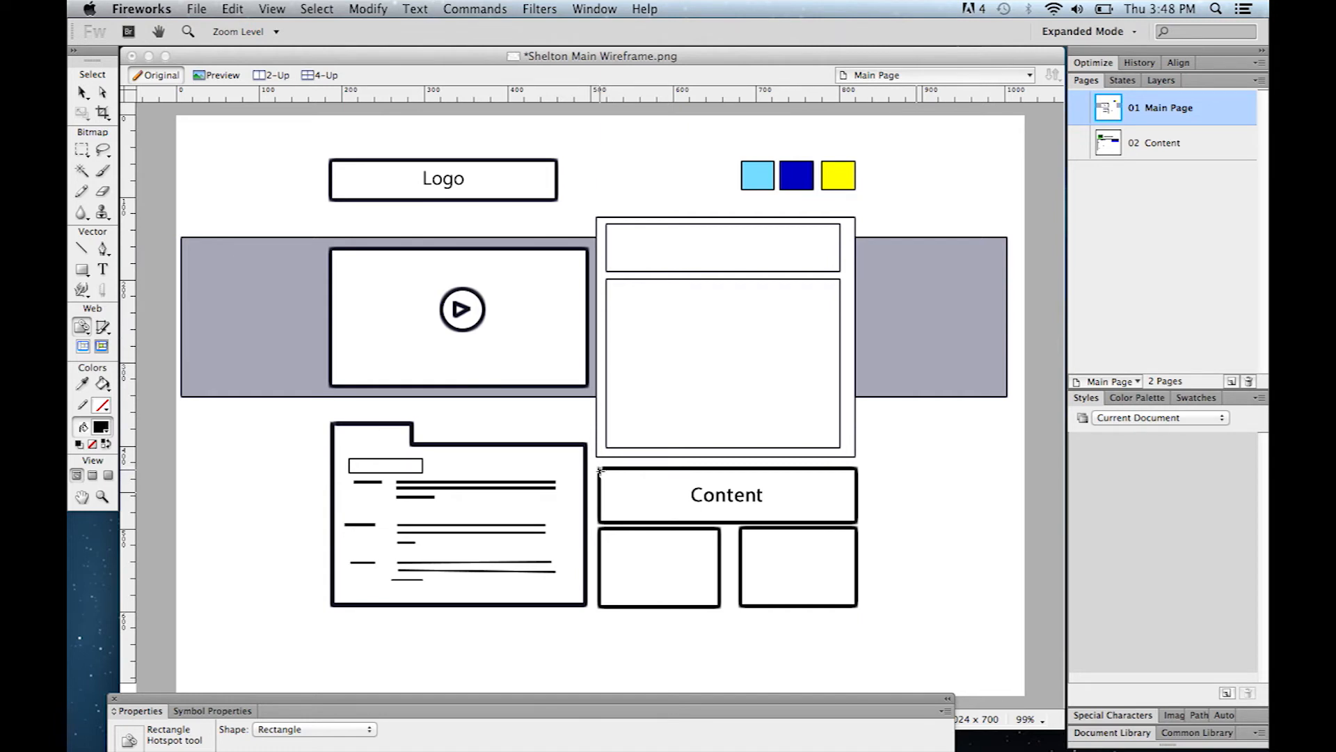
drag(603, 468, 855, 521)
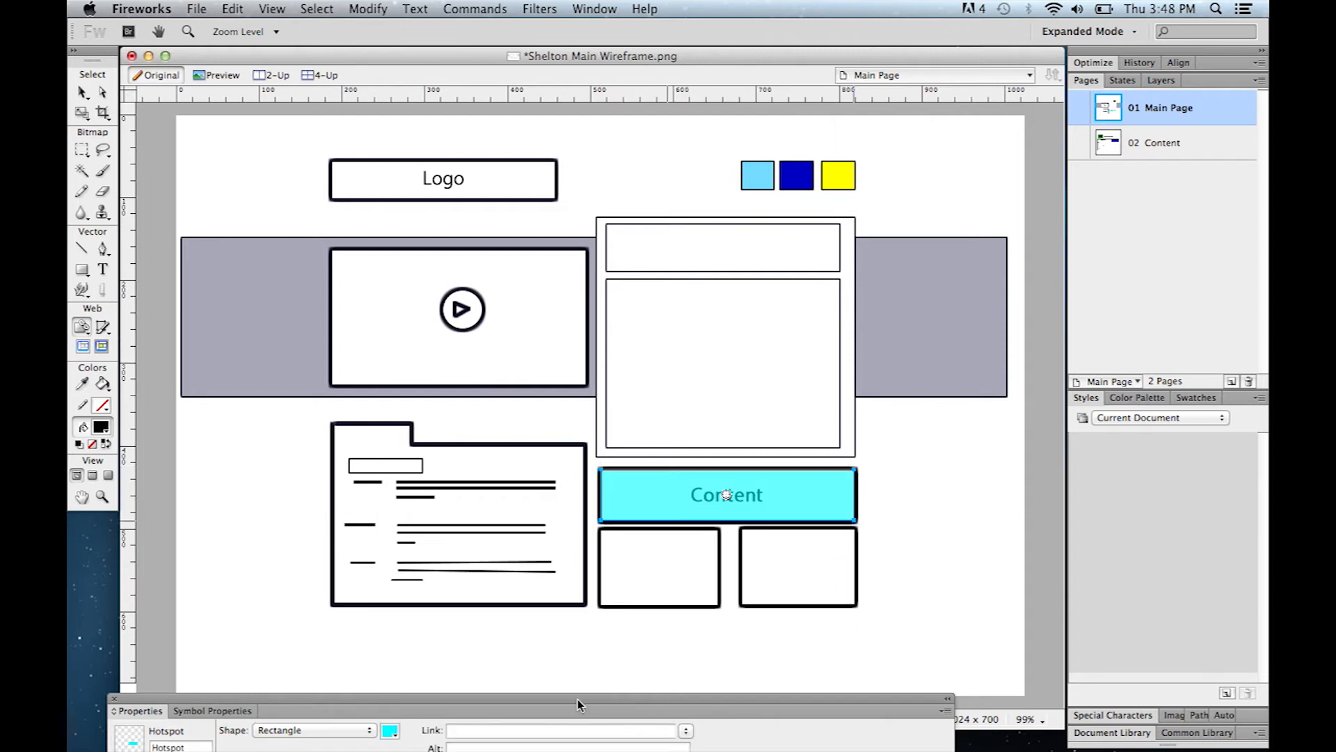
Link the Content box's hotspot to Content.htm.
drag(574, 699, 586, 635)
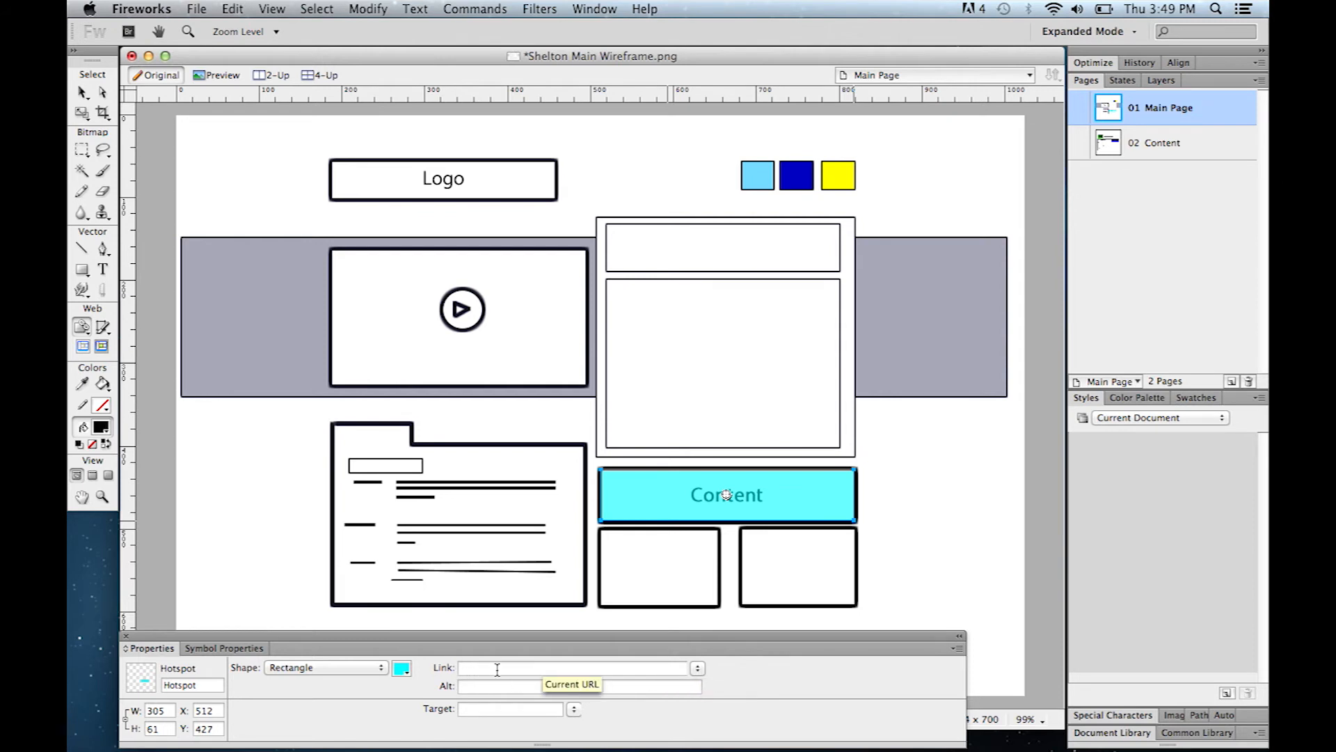
click(696, 669)
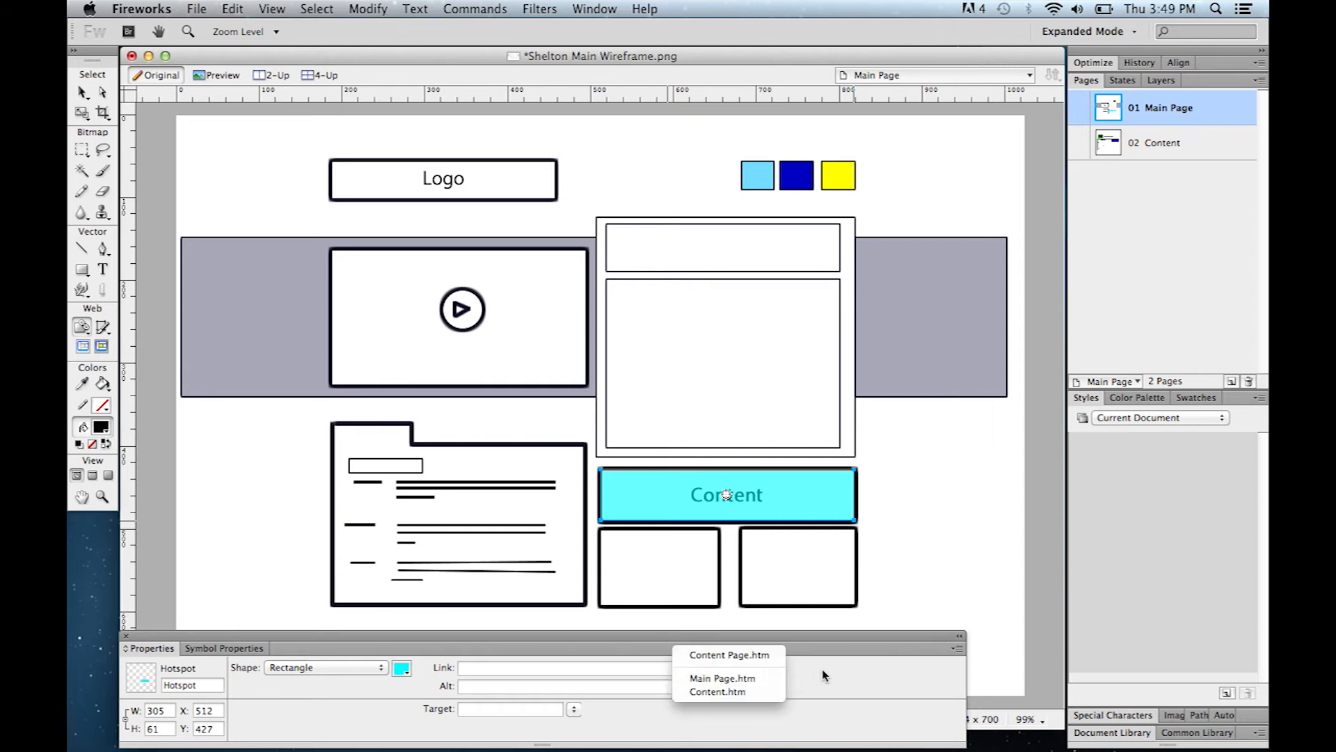
click(822, 674)
click(698, 669)
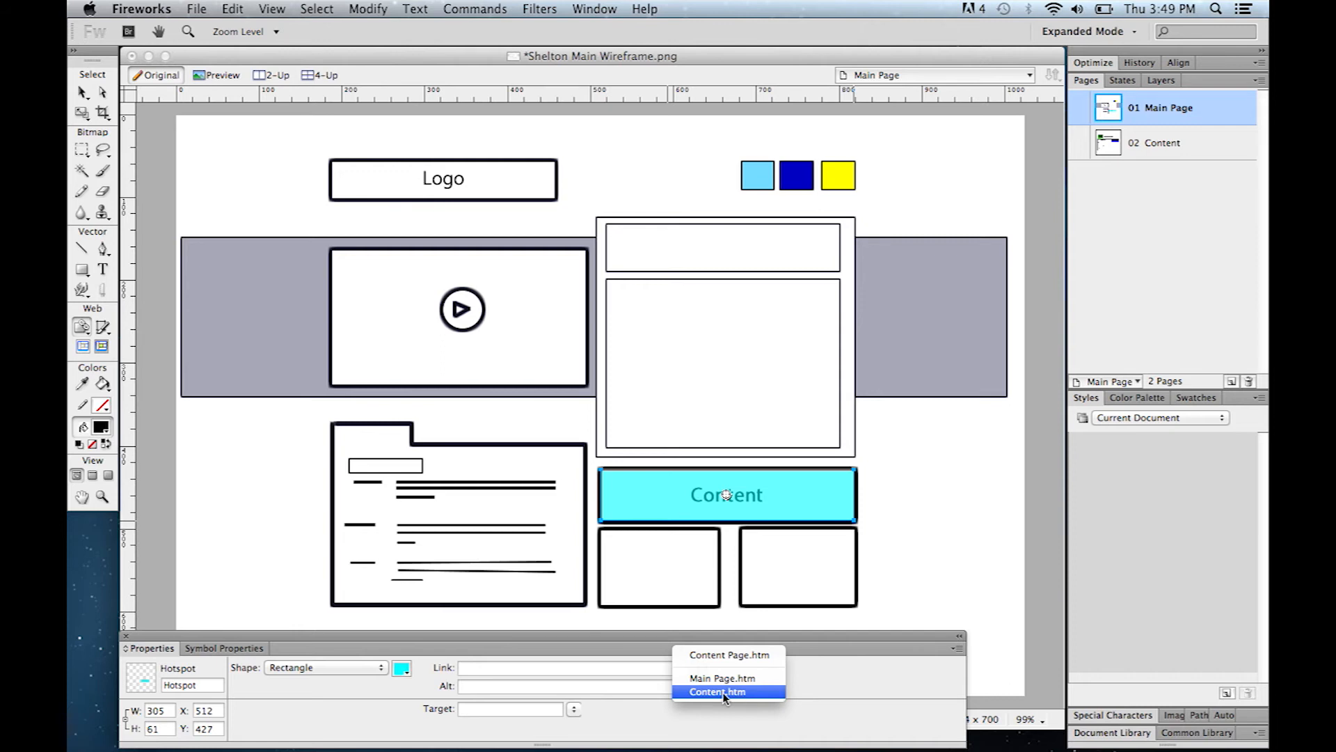
click(723, 692)
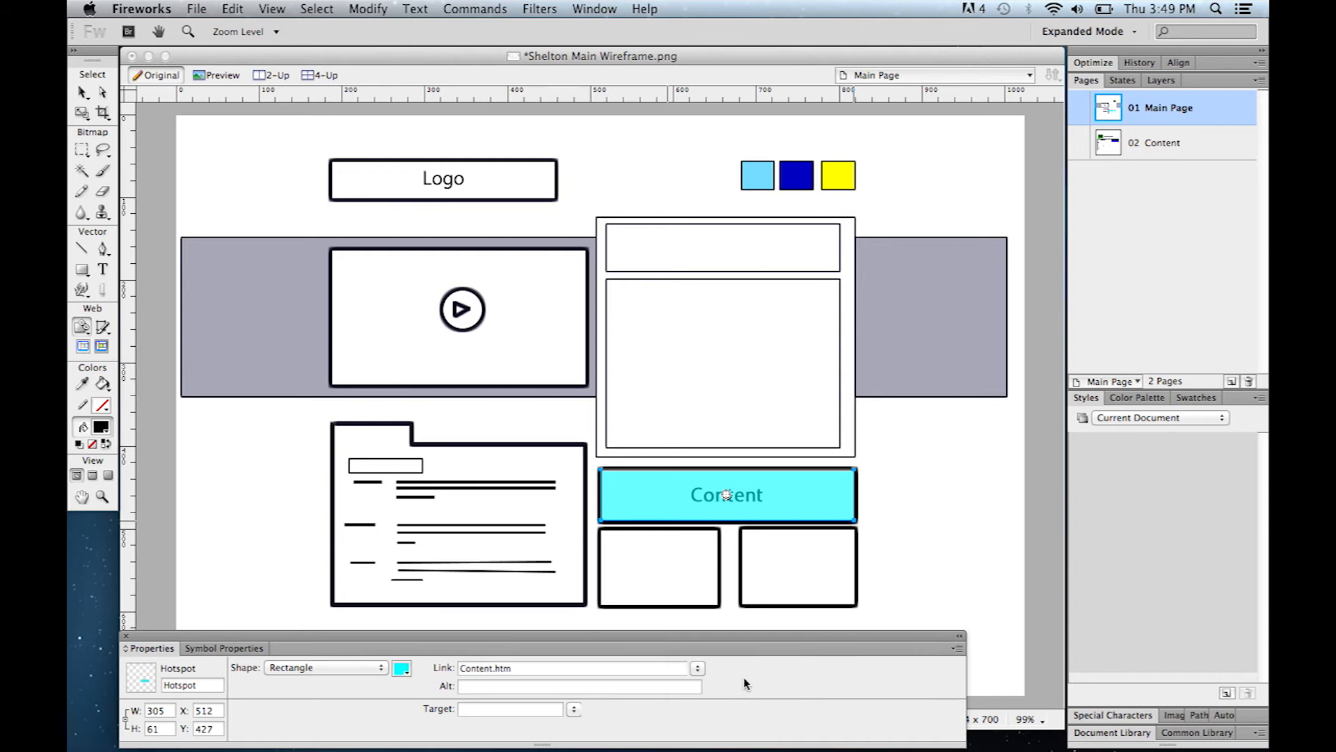
On the Content page, cover the green Home box with a rectangle hotspot about 201 by 134 pixels and link it to Main Page.htm.
click(1160, 141)
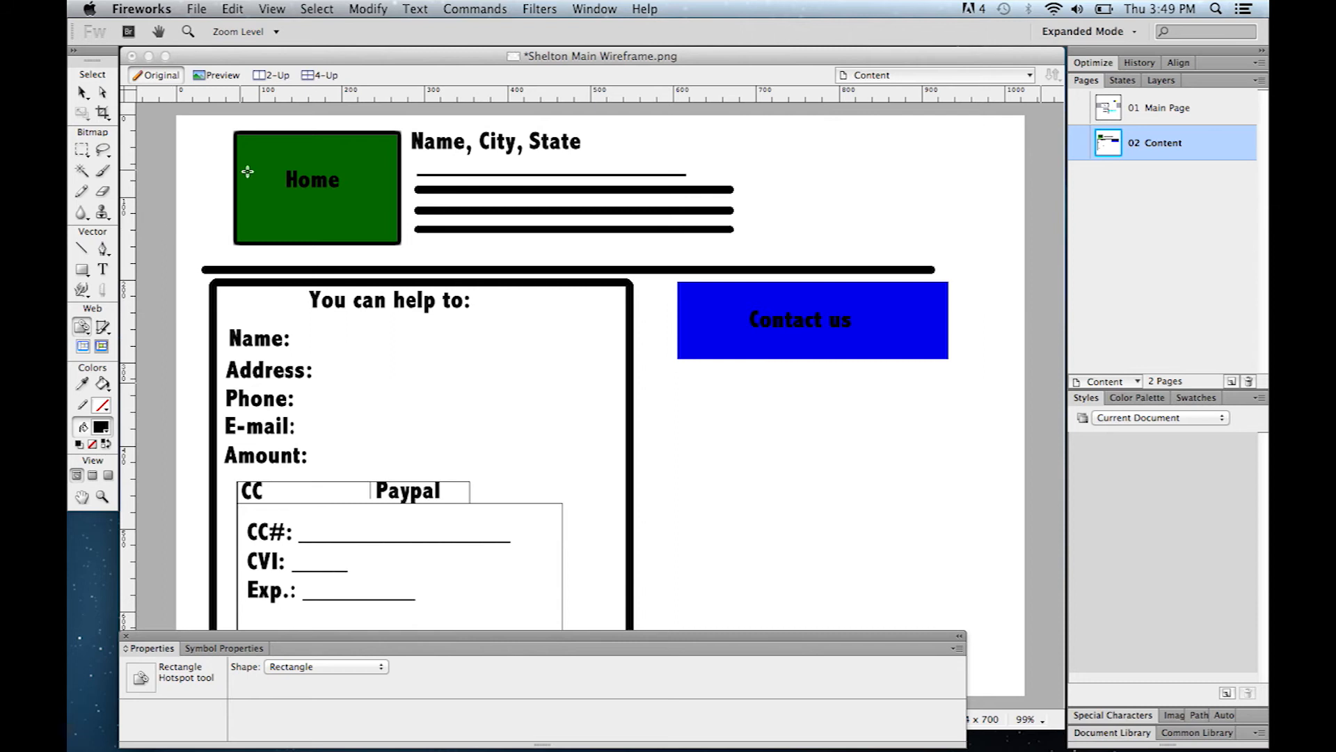
drag(236, 133, 403, 244)
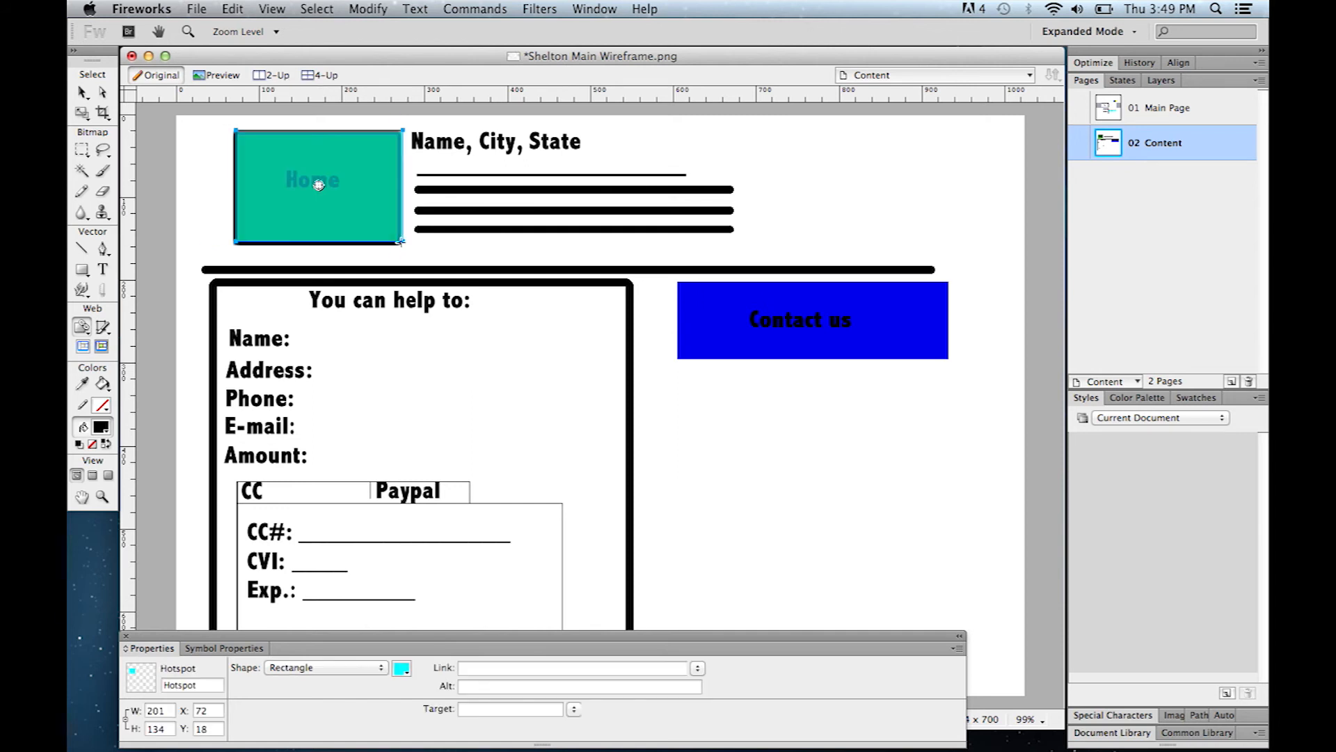
click(698, 669)
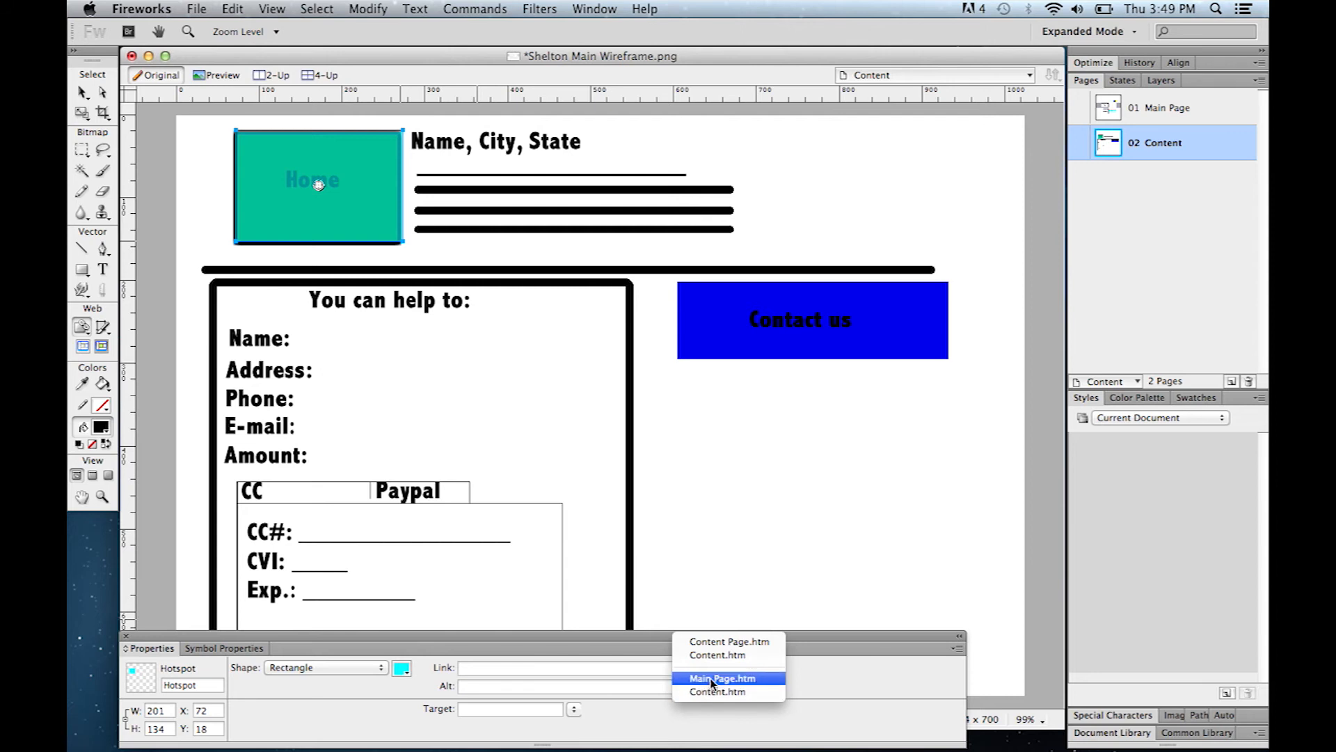
click(710, 678)
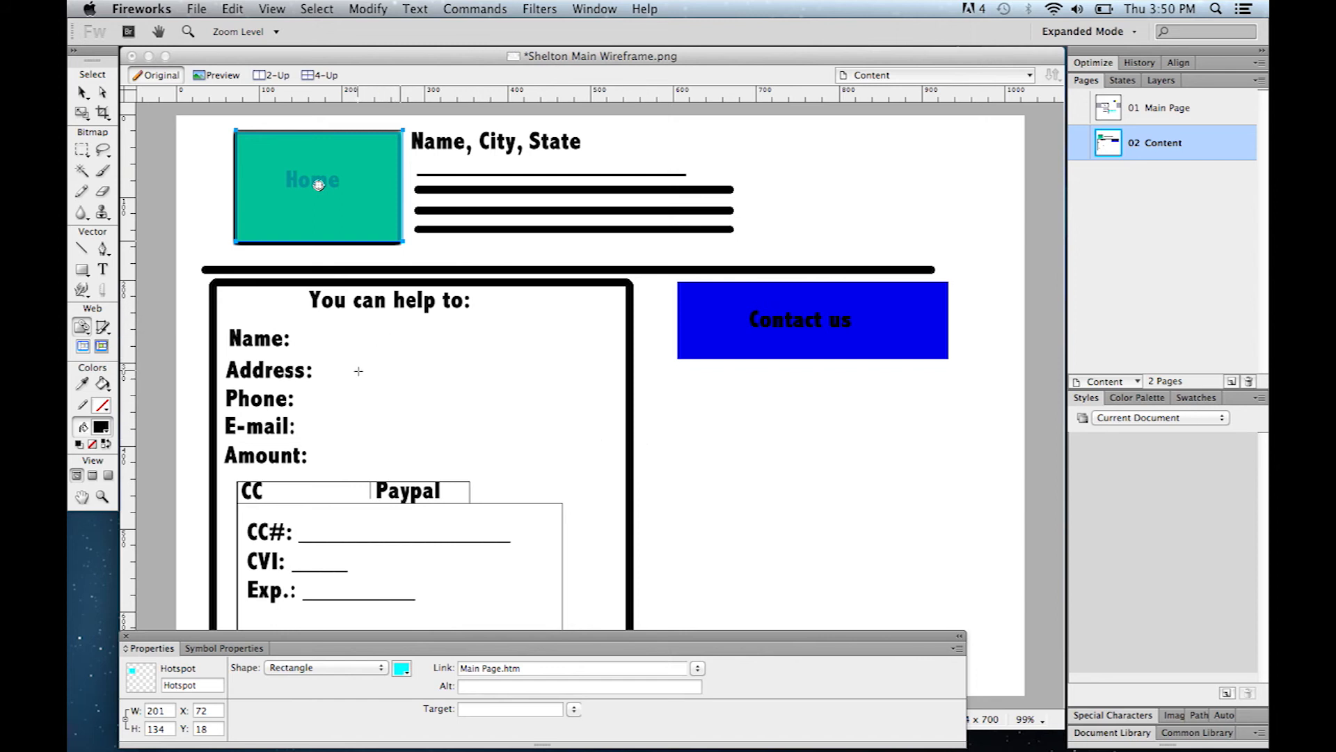
Save the document and start an export with Adobe PDF as the format.
click(197, 8)
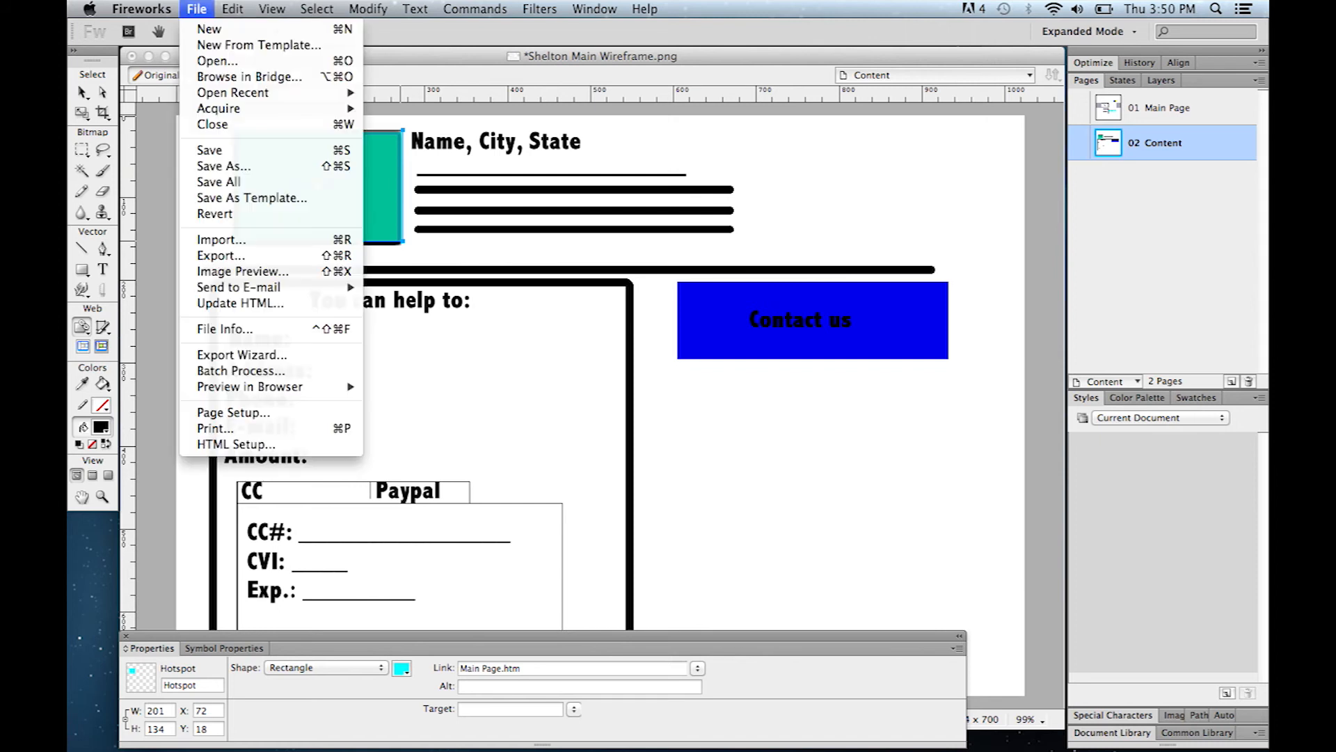
click(217, 151)
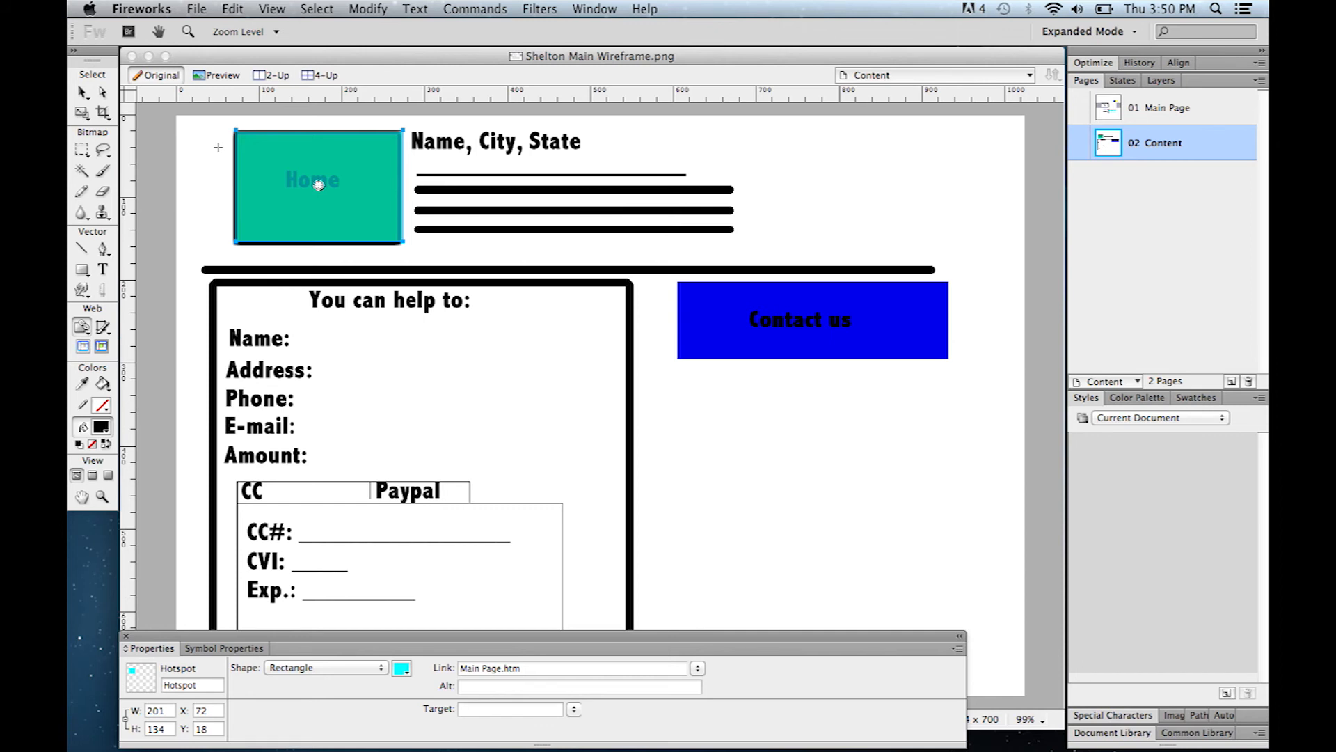
click(197, 9)
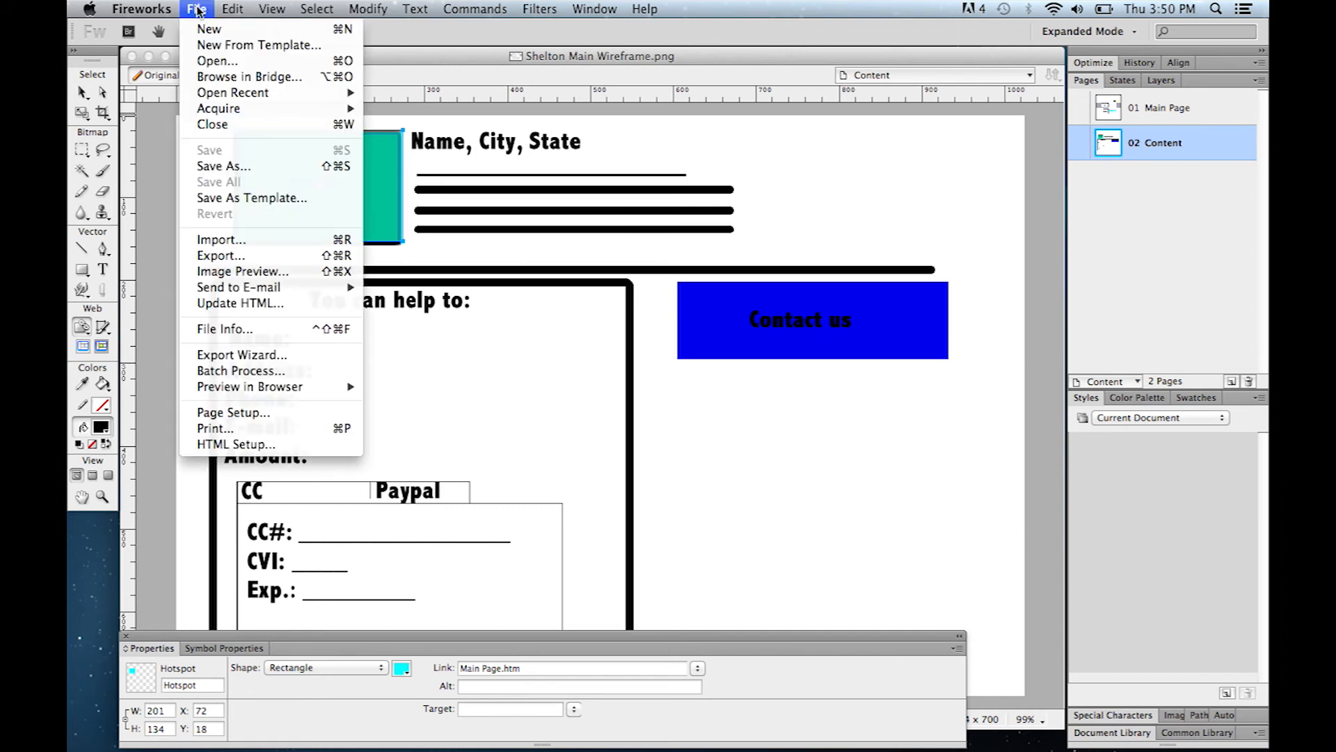
click(222, 256)
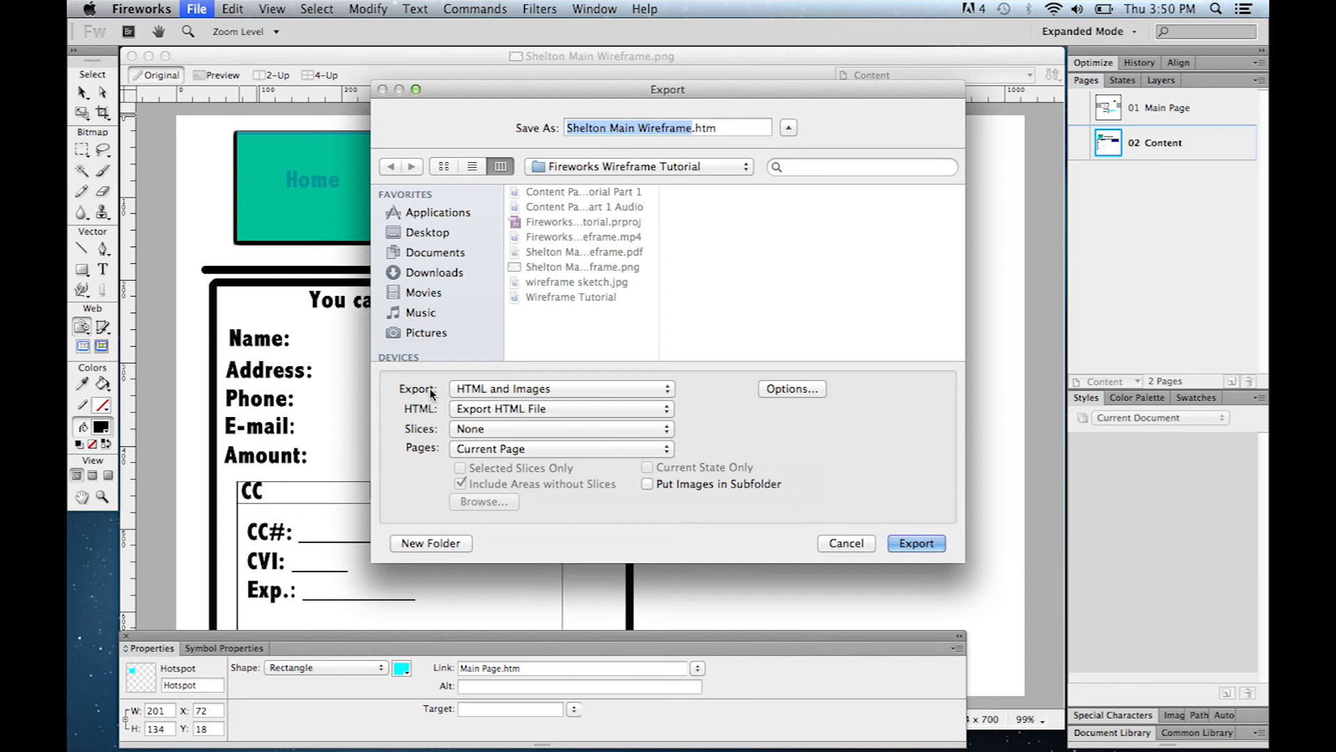
click(507, 390)
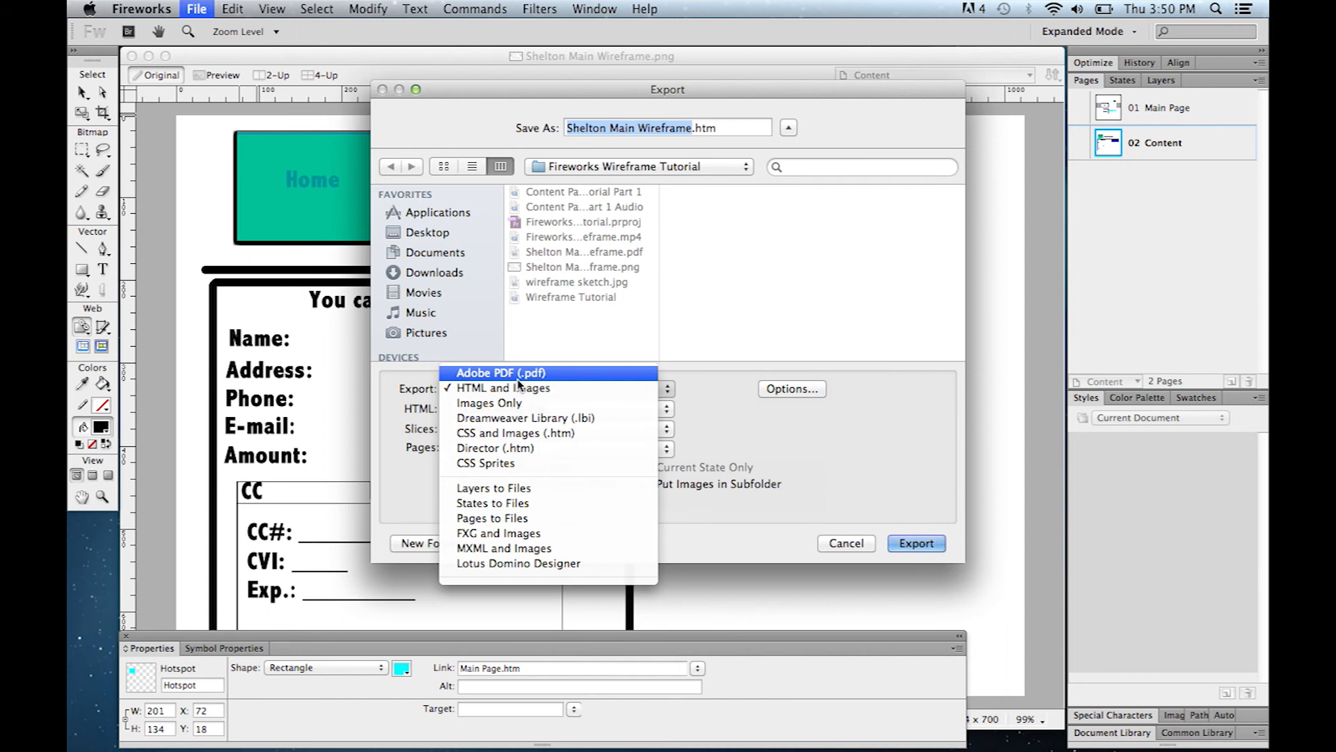
click(517, 379)
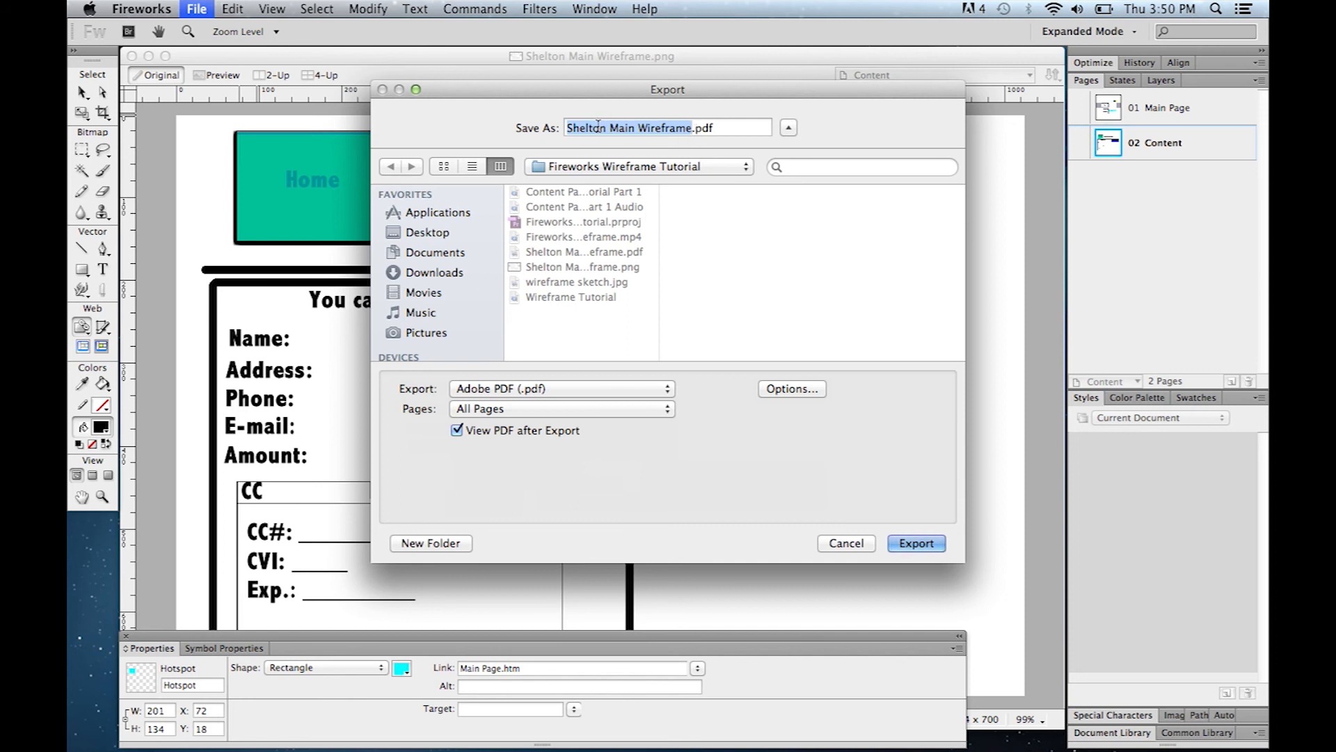
Replace "Main Wireframe" in the export file name with "Project 2" and export all pages to the PDF.
click(640, 129)
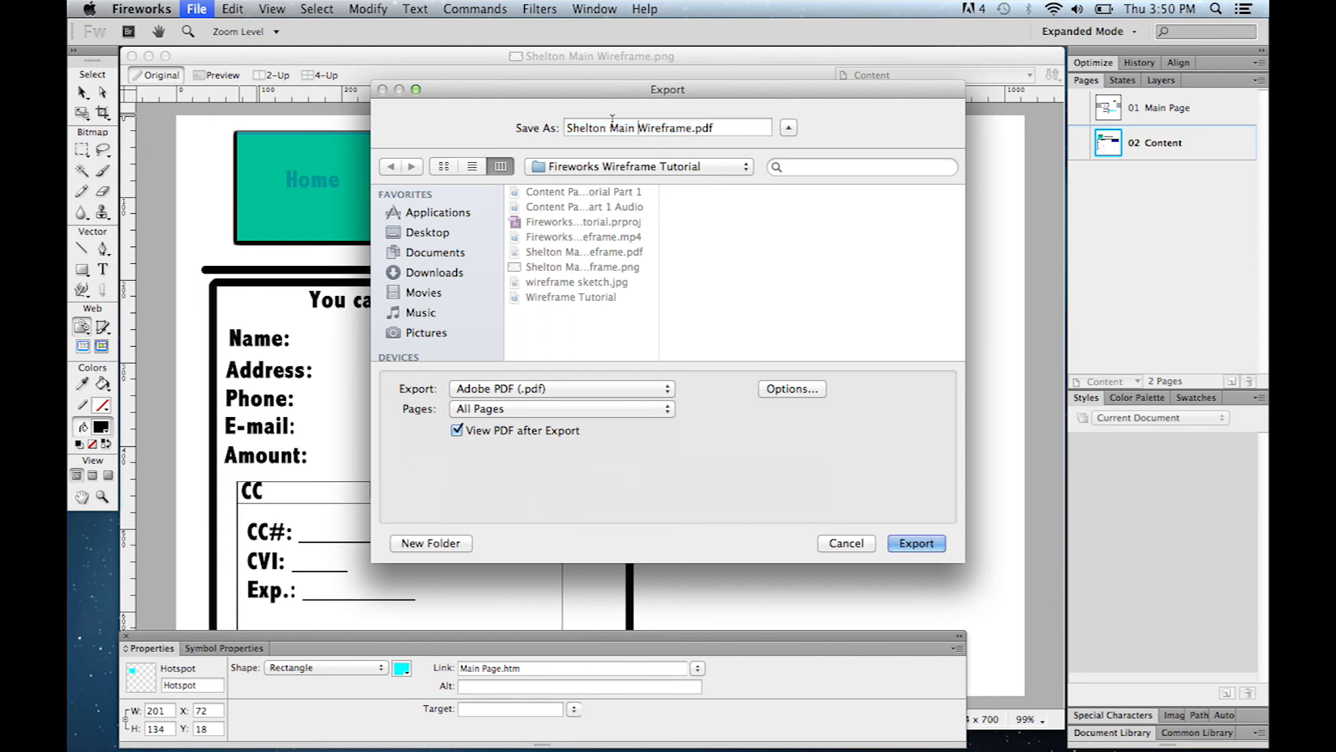
drag(611, 127, 691, 130)
text(Project 2)
click(907, 544)
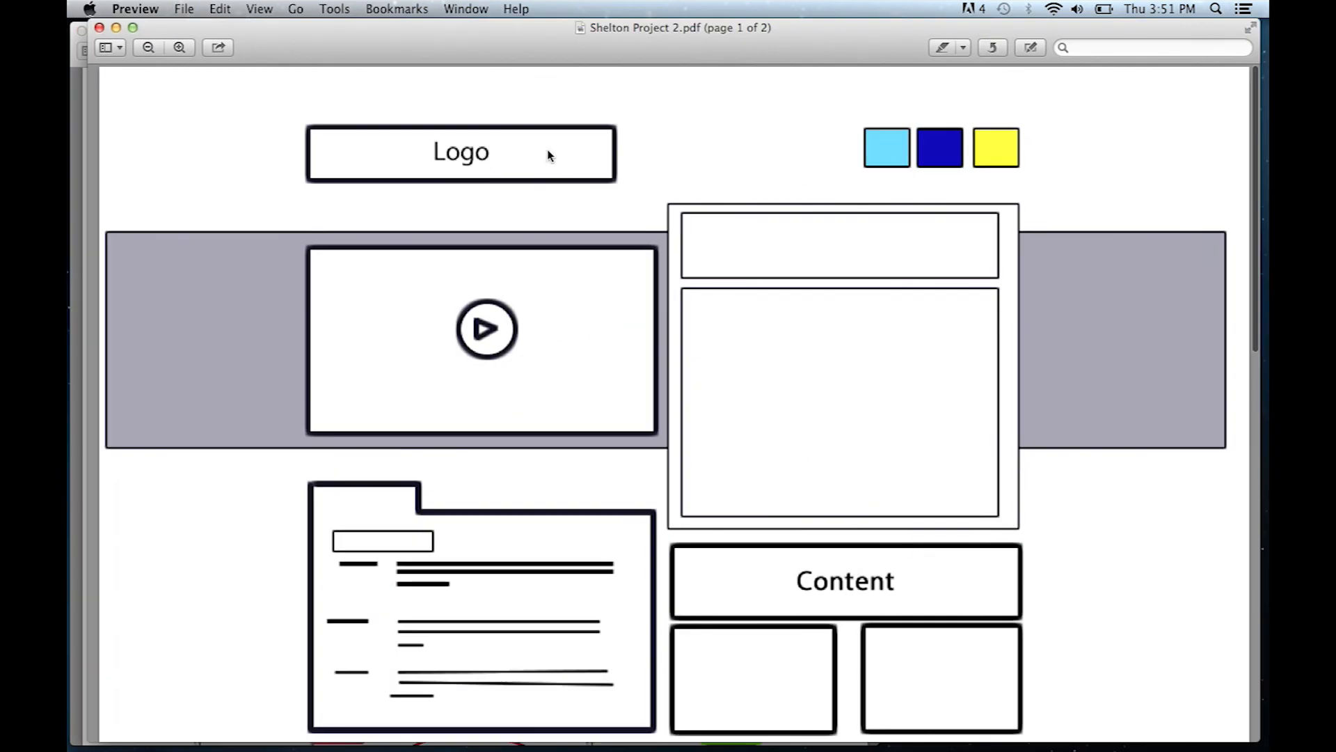
mouse_move(514, 35)
mouse_down()
mouse_move(491, 28)
mouse_move(513, 32)
mouse_up()
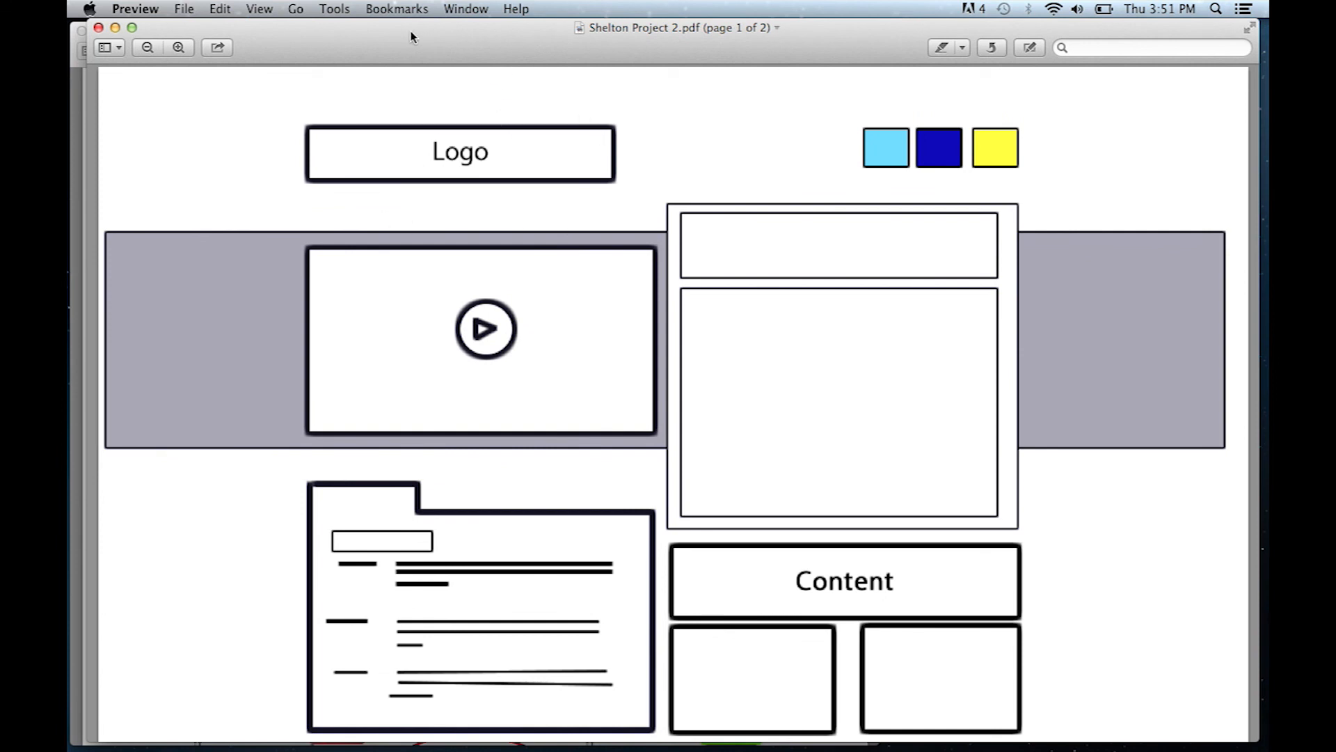
drag(411, 31, 405, 31)
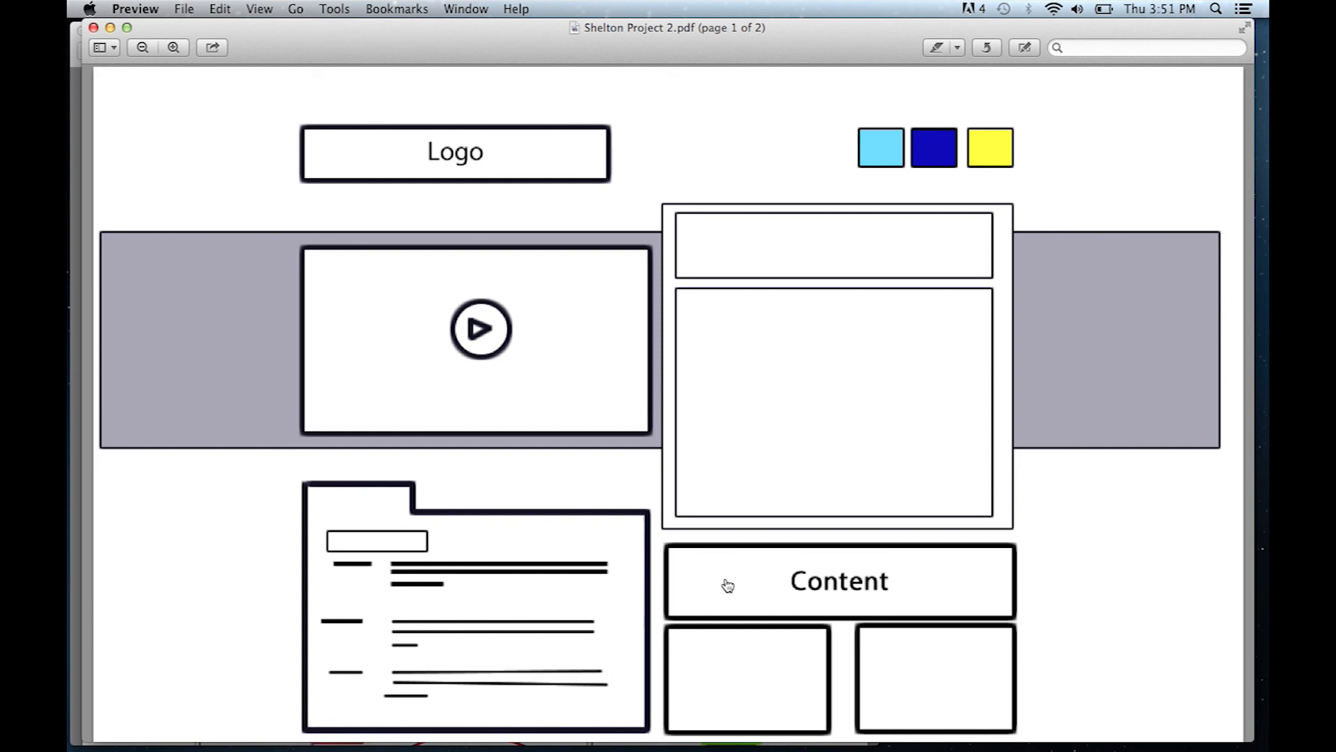
Test the exported PDF's hotspots by following the Content link to page 2 and the Home link back to page 1, repeating the round trip.
click(755, 585)
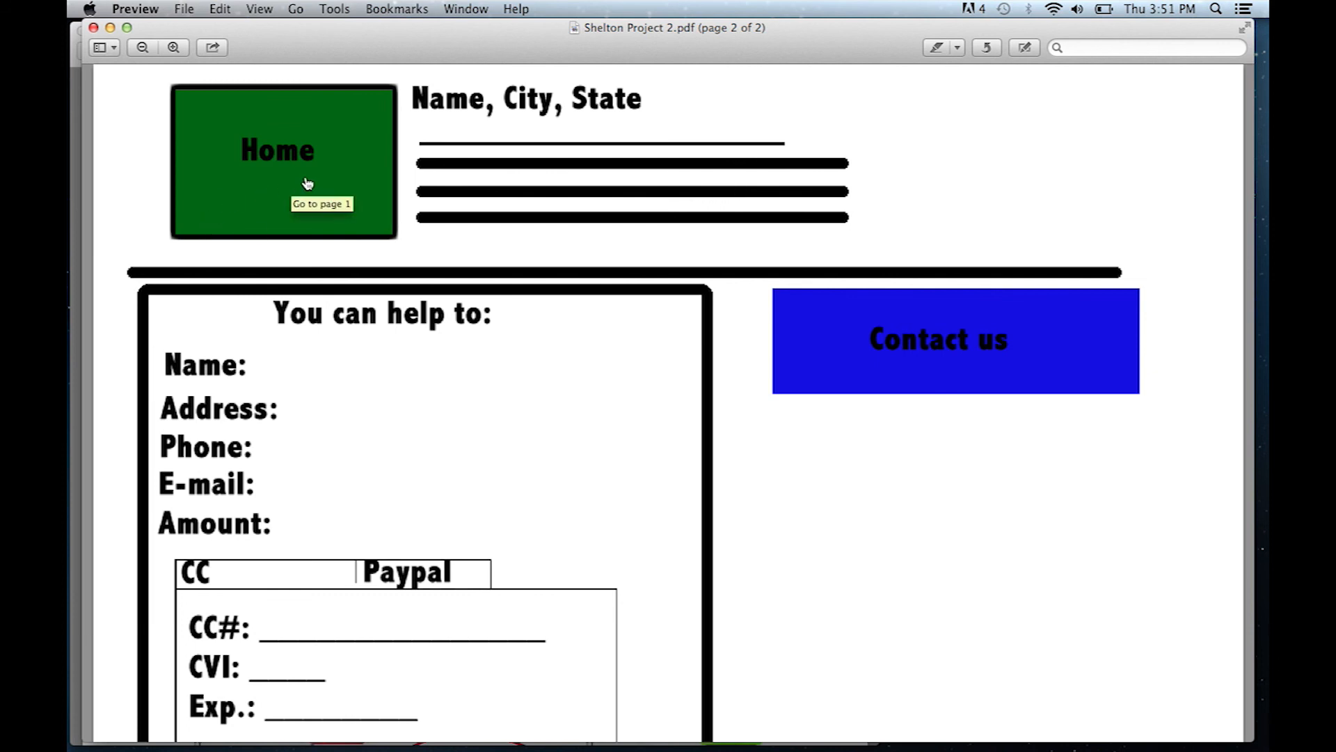
click(337, 170)
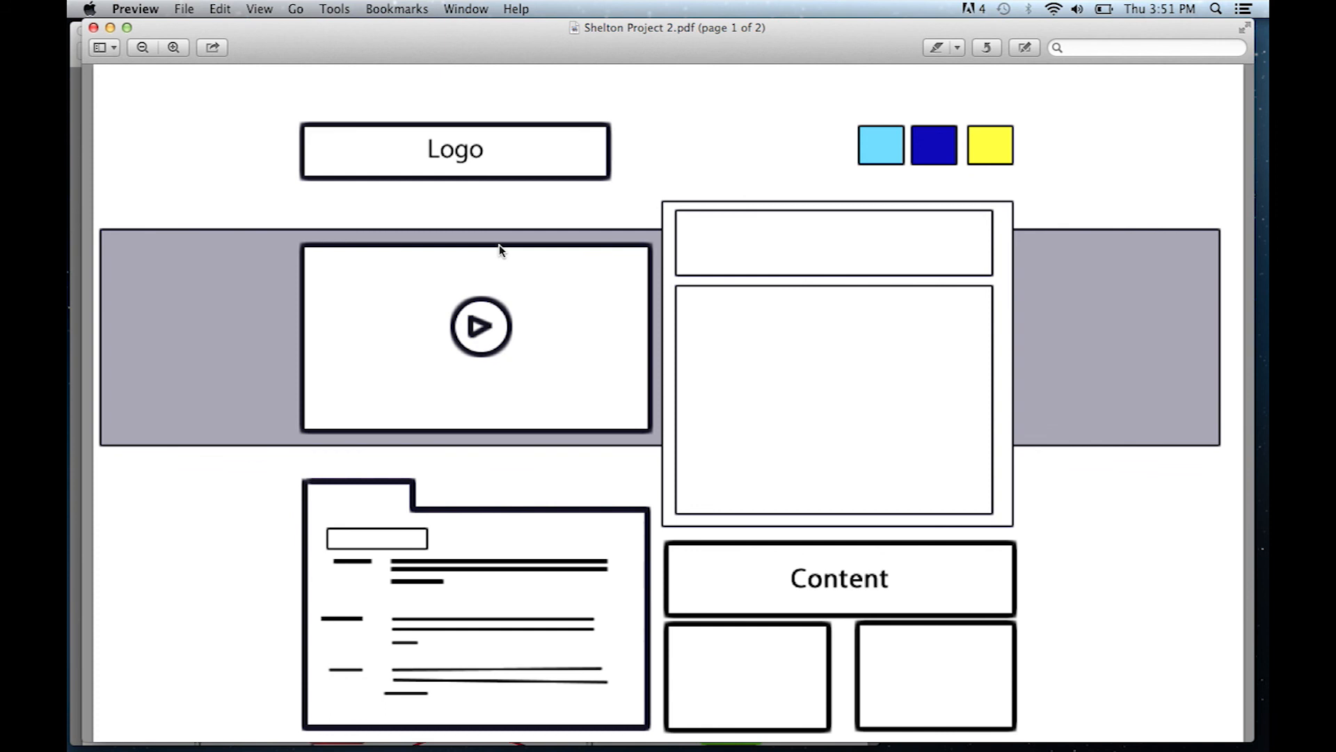
scroll(545, 464, down, 10)
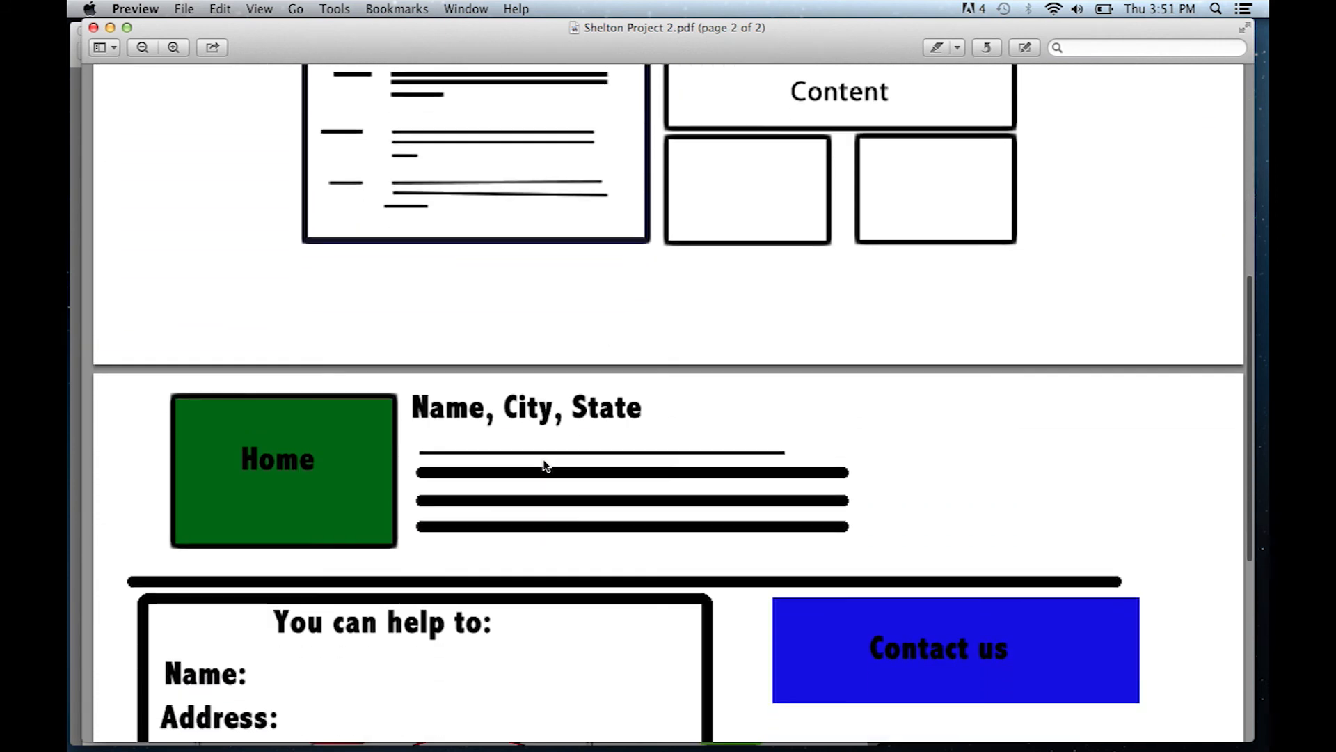
click(248, 454)
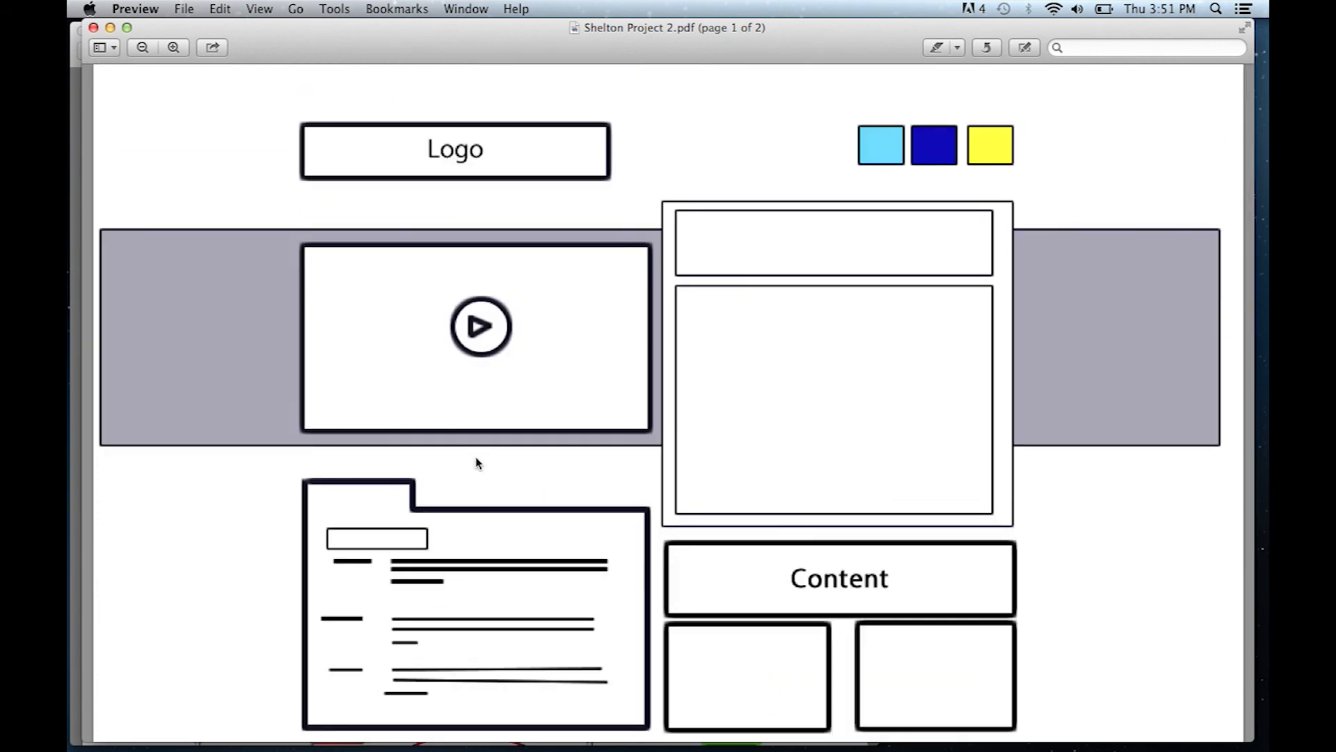
click(839, 583)
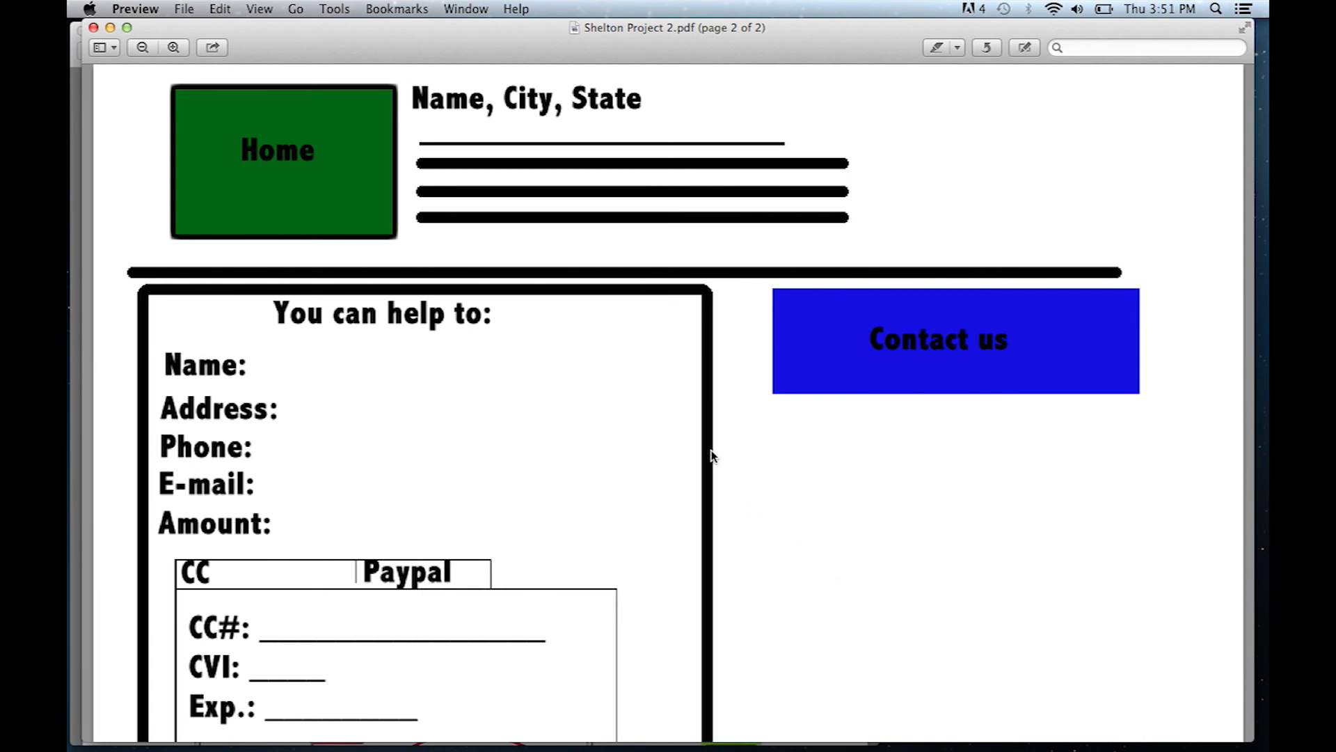
scroll(860, 558, down, 3)
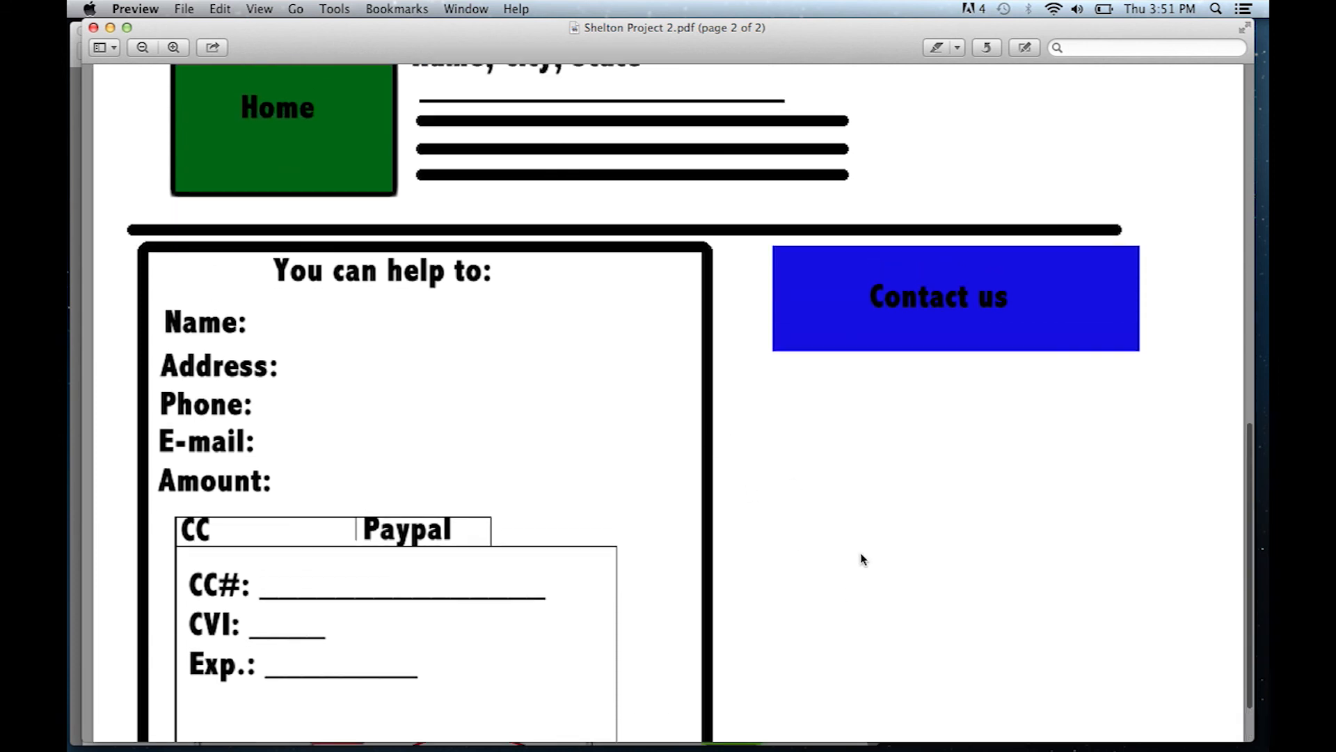
scroll(861, 558, up, 5)
click(195, 341)
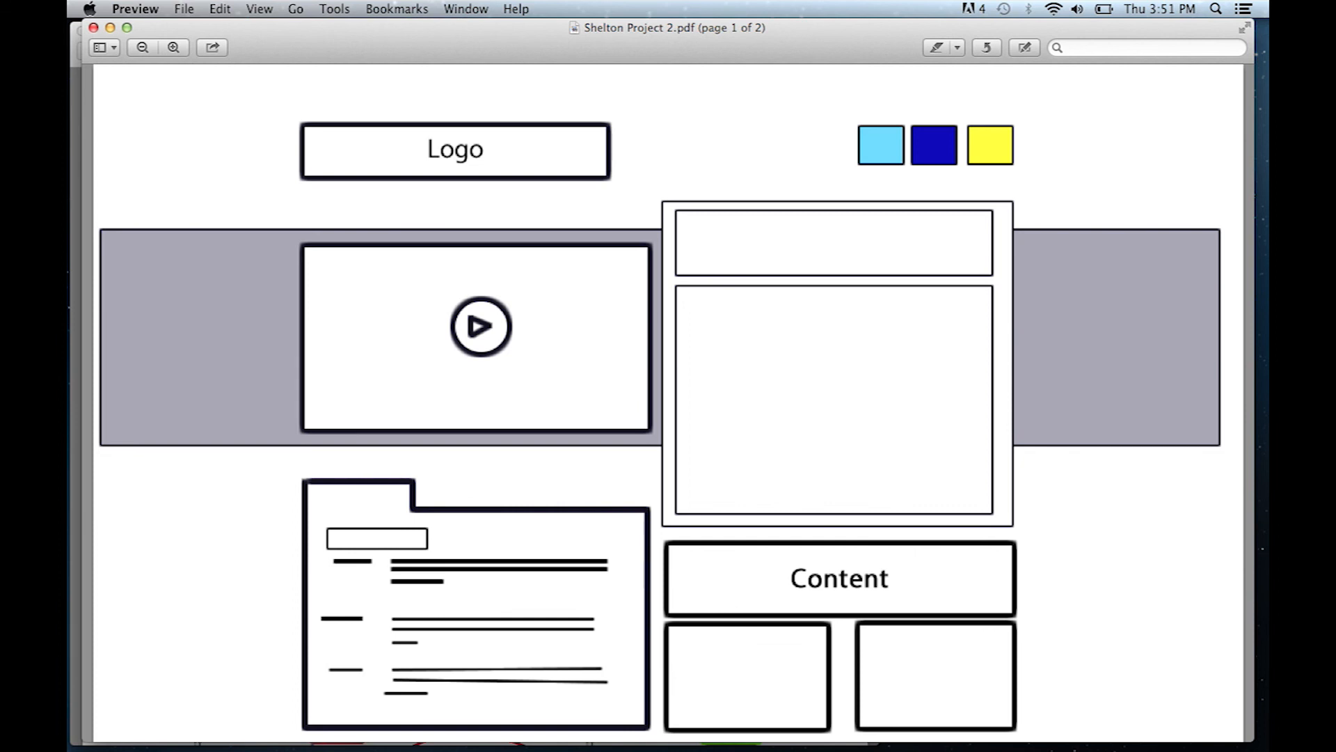
mouse_move(844, 746)
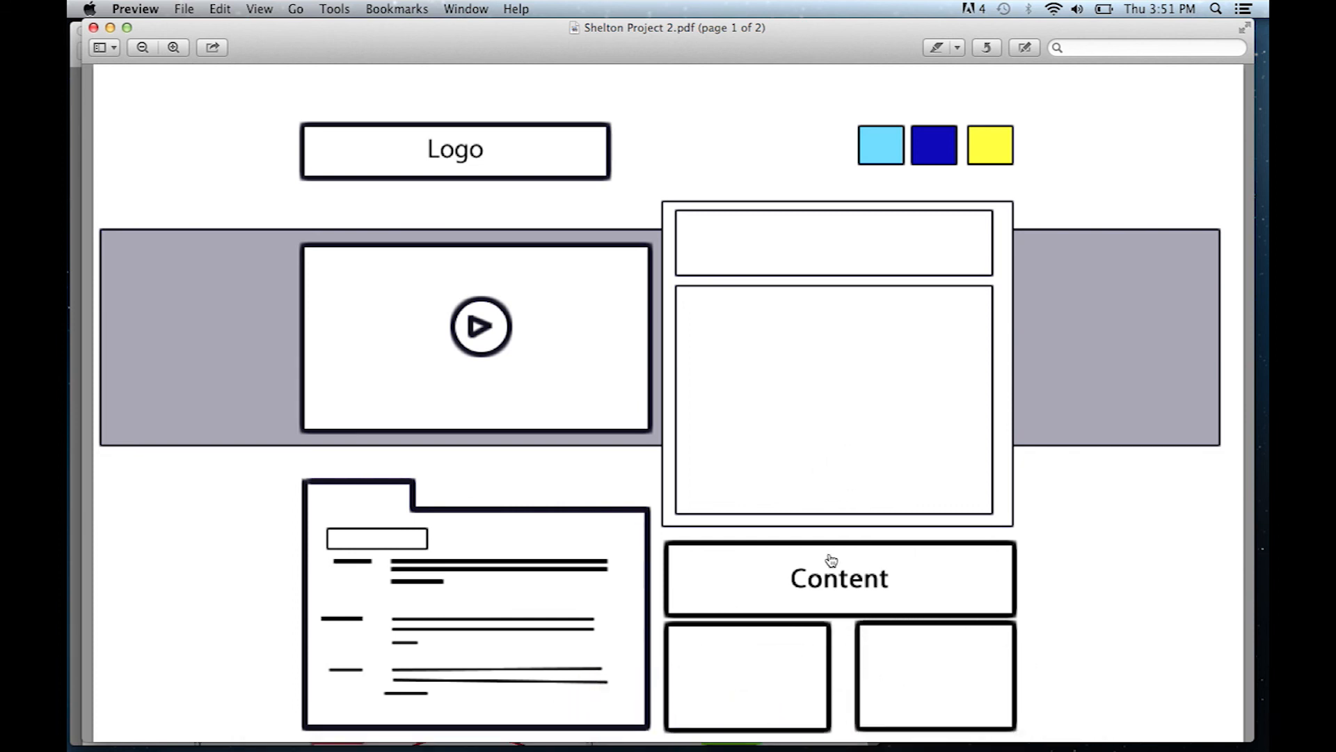